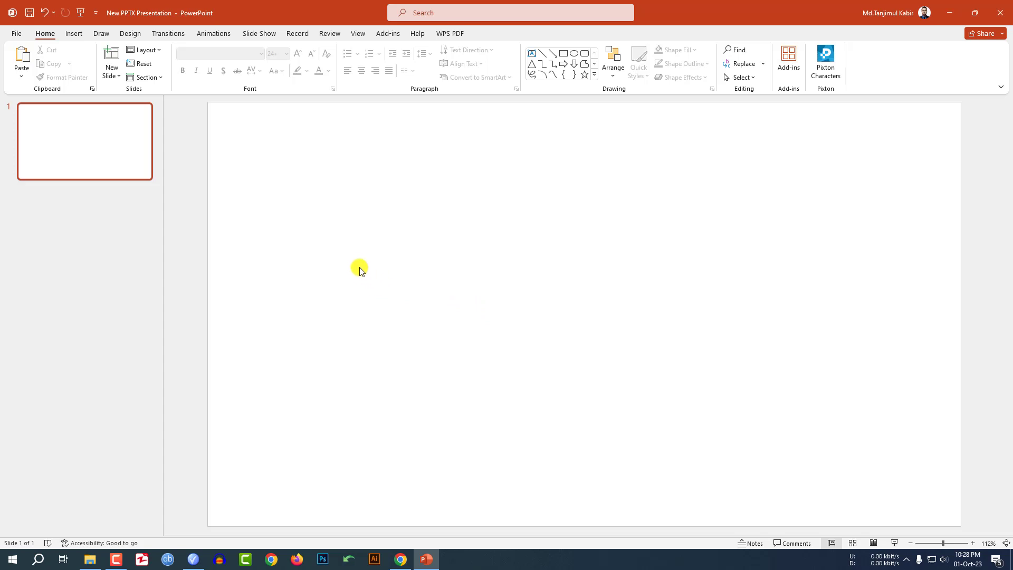
- Draw a rectangle covering the whole slide and remove its outline
{"action": "left_click", "coordinate": [74, 33]}
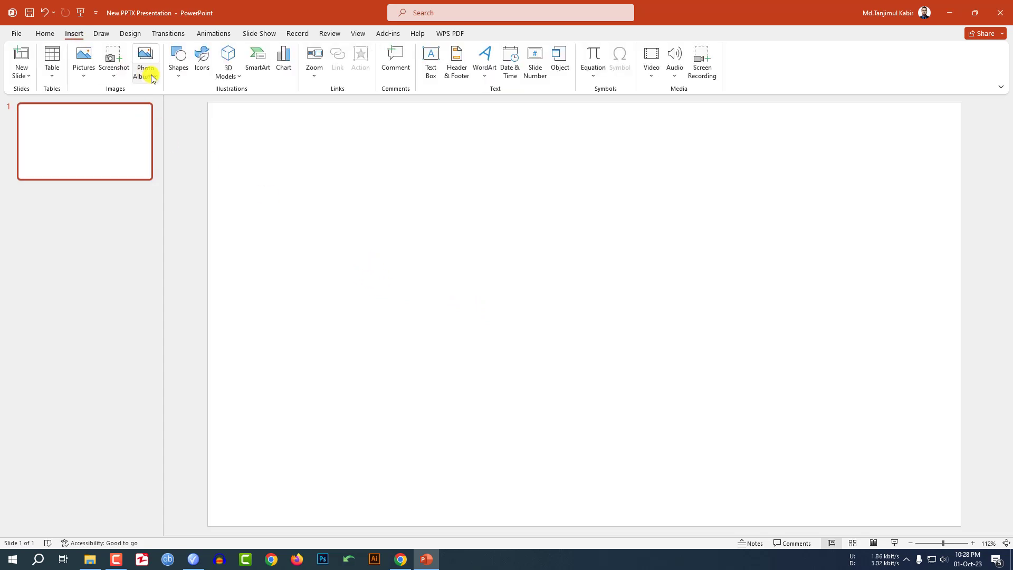
{"action": "left_click", "coordinate": [179, 73]}
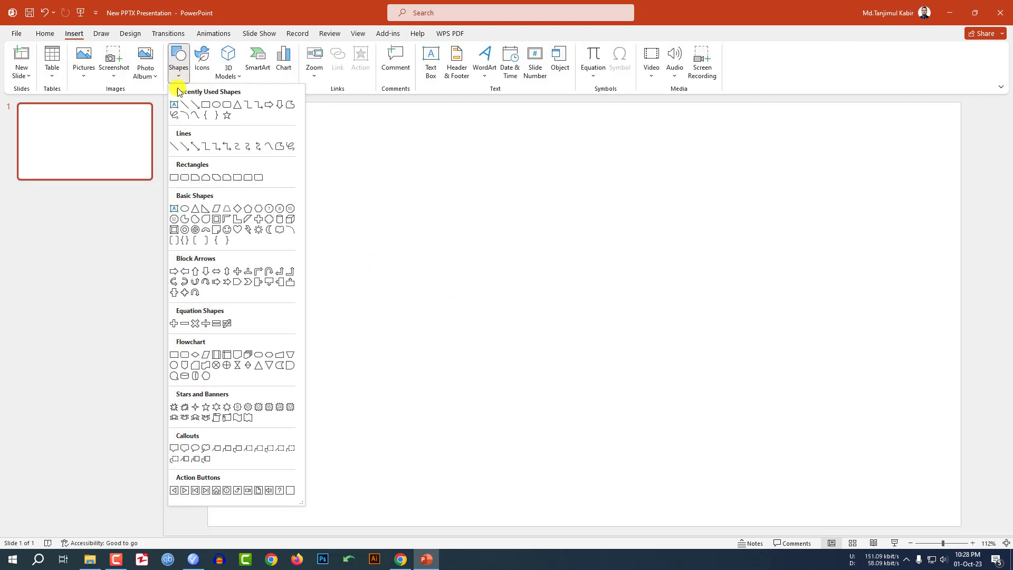
{"action": "left_click", "coordinate": [206, 104]}
{"action": "left_click_drag", "start_coordinate": [207, 104], "coordinate": [961, 525]}
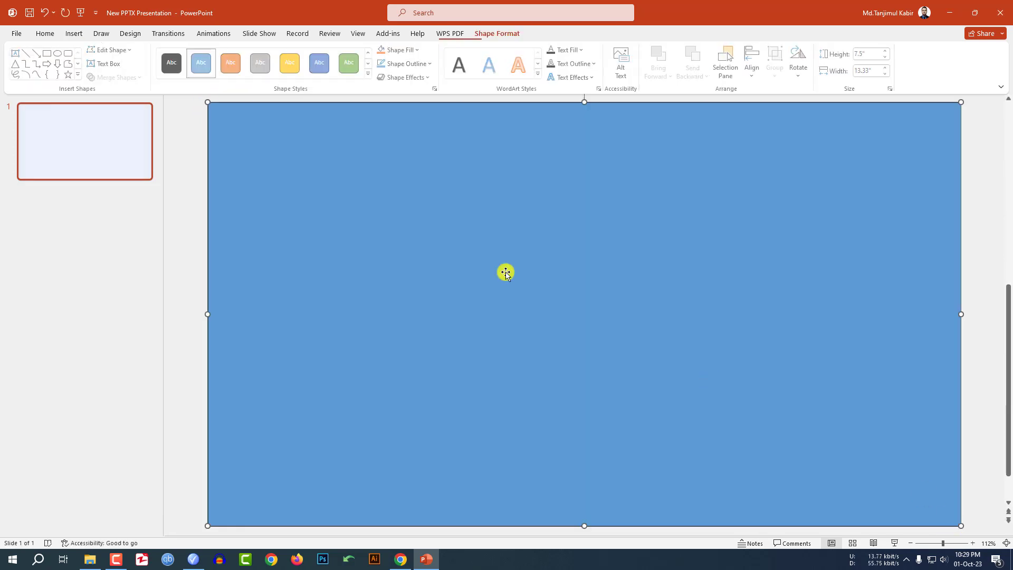
{"action": "left_click", "coordinate": [397, 68]}
{"action": "left_click", "coordinate": [425, 179]}
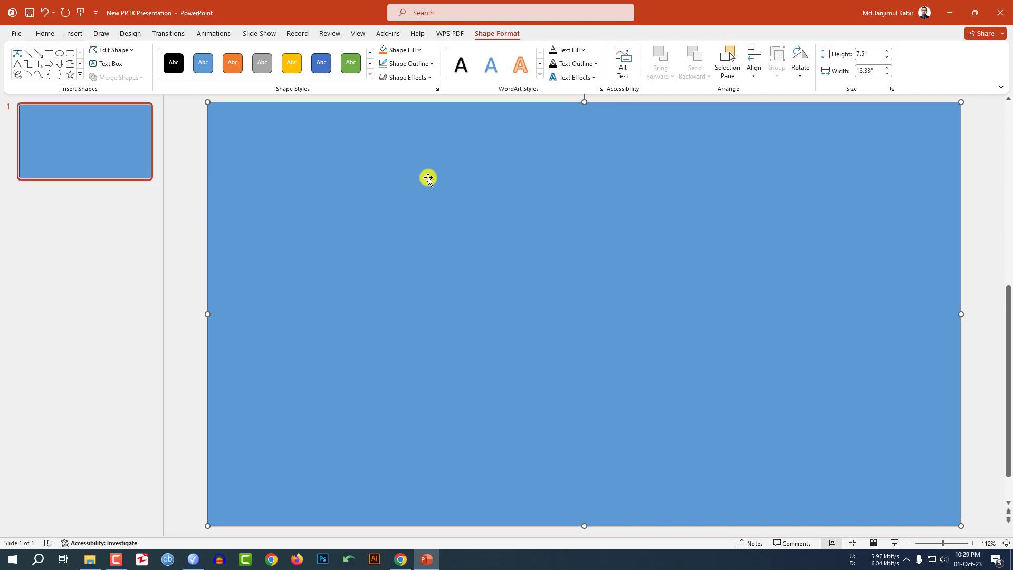
- Fill the rectangle with the grey radial preset gradient
{"action": "right_click", "coordinate": [442, 168]}
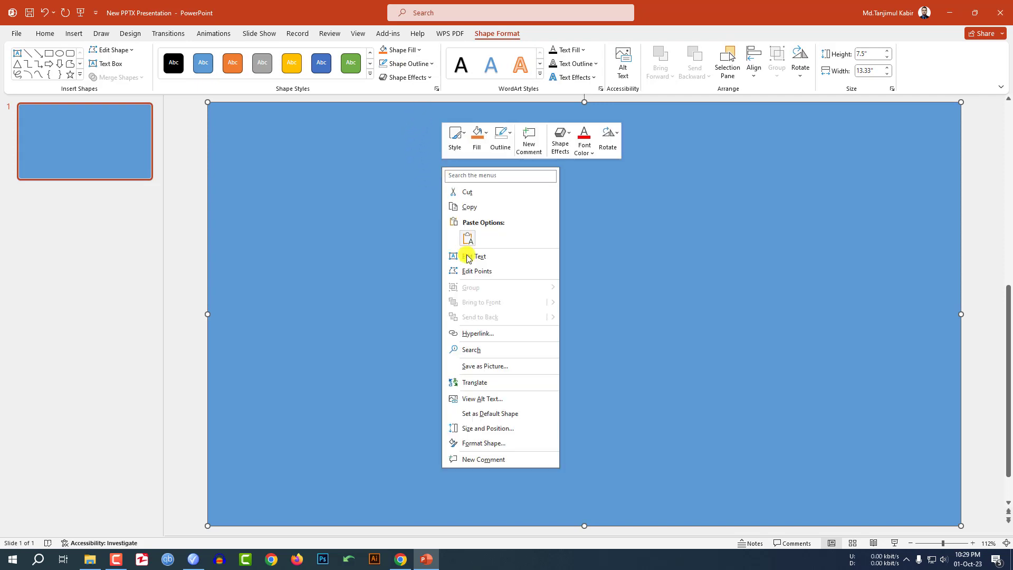
{"action": "left_click", "coordinate": [494, 444]}
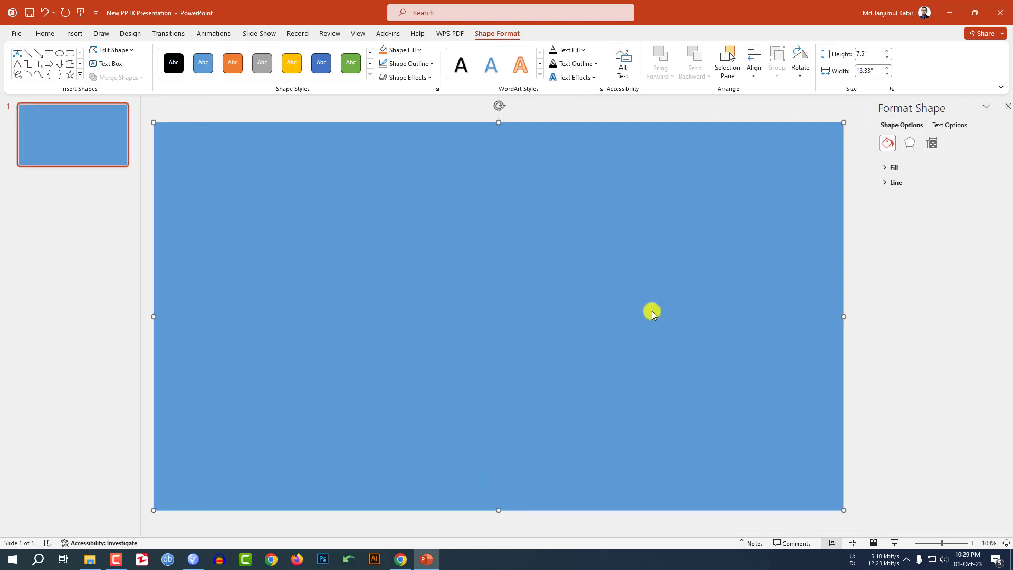
{"action": "left_click", "coordinate": [888, 167]}
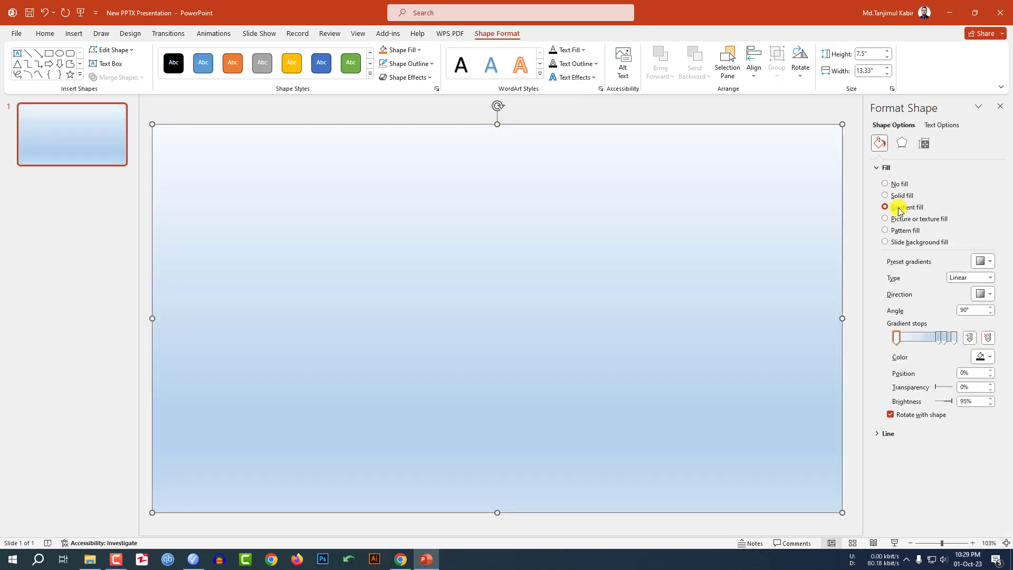
{"action": "left_click", "coordinate": [983, 261]}
{"action": "left_click", "coordinate": [934, 304]}
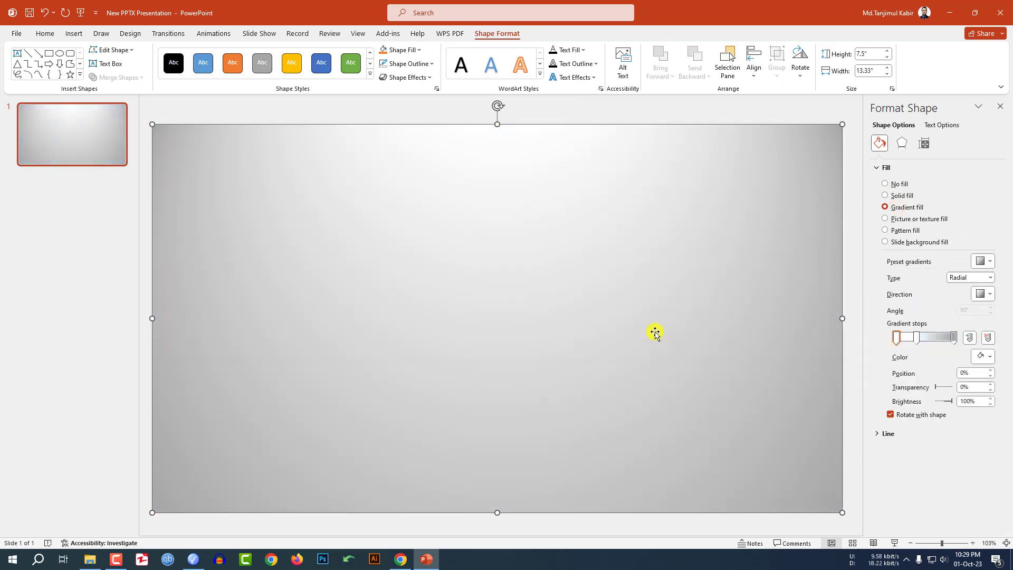
- Duplicate the gradient rectangle and move the copy below the slide
{"action": "key", "text": "ctrl+d"}
{"action": "scroll", "coordinate": [514, 275], "scroll_direction": "down", "scroll_amount": 5}
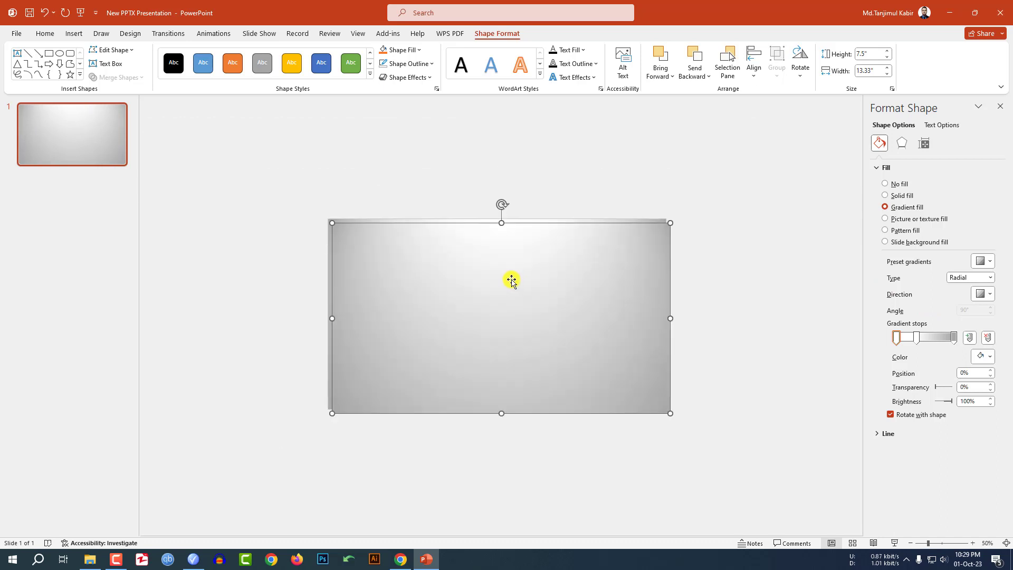
{"action": "left_click_drag", "start_coordinate": [505, 278], "coordinate": [577, 416]}
{"action": "scroll", "coordinate": [644, 375], "scroll_direction": "down", "scroll_amount": 2}
{"action": "scroll", "coordinate": [499, 302], "scroll_direction": "up", "scroll_amount": 2}
{"action": "scroll", "coordinate": [499, 302], "scroll_direction": "up", "scroll_amount": 3}
{"action": "scroll", "coordinate": [491, 296], "scroll_direction": "up", "scroll_amount": 4}
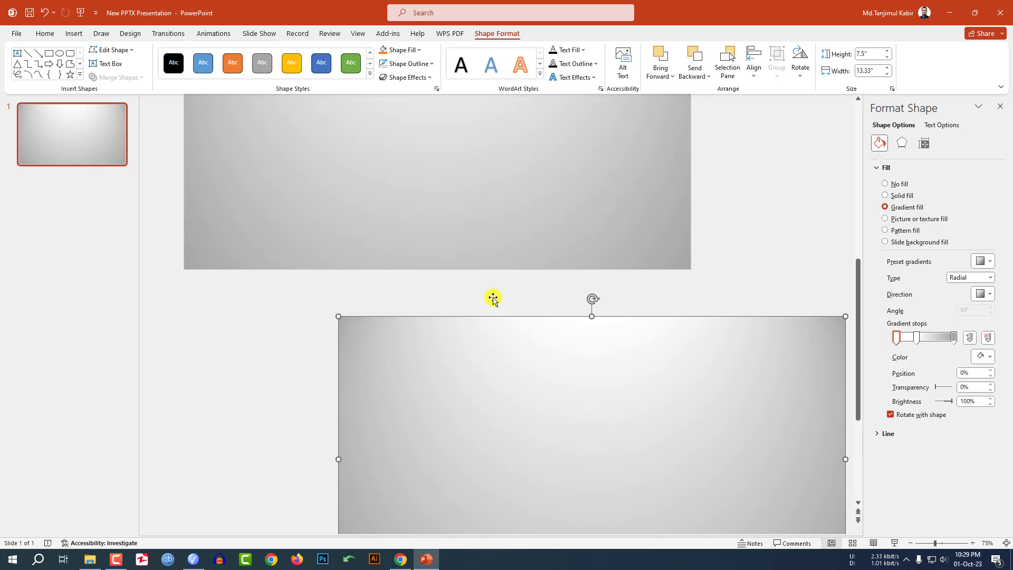
- Add a black WELCOME text box in the upper left, Anton font at 199 pt
{"action": "left_click", "coordinate": [73, 33]}
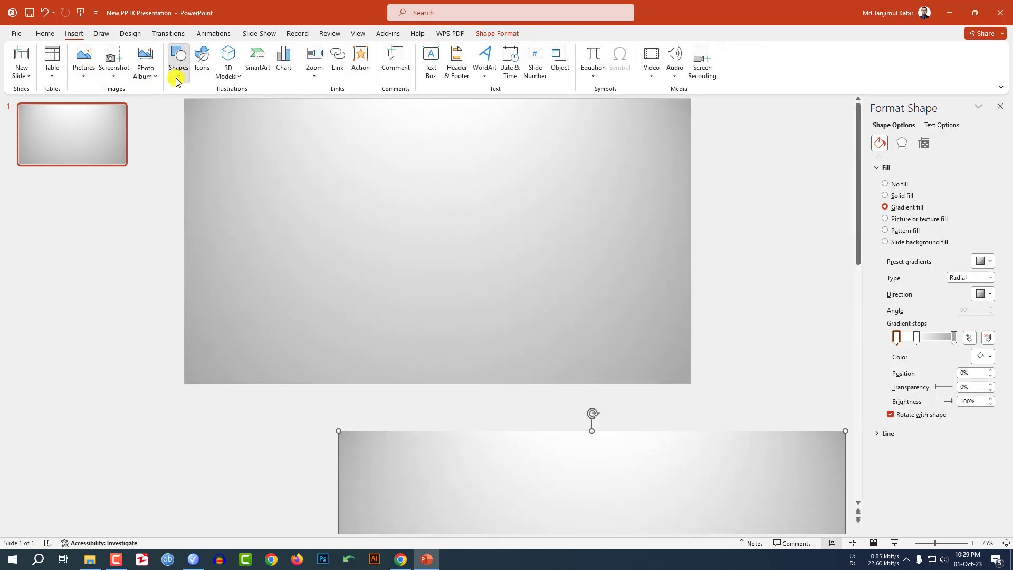
{"action": "left_click", "coordinate": [176, 77]}
{"action": "left_click", "coordinate": [172, 105]}
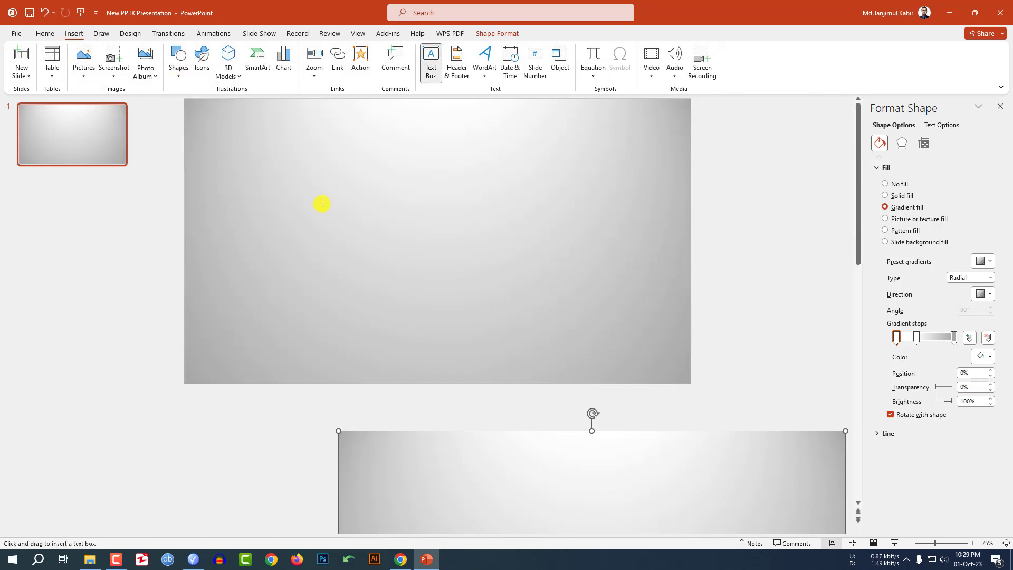
{"action": "left_click_drag", "start_coordinate": [250, 187], "coordinate": [552, 253]}
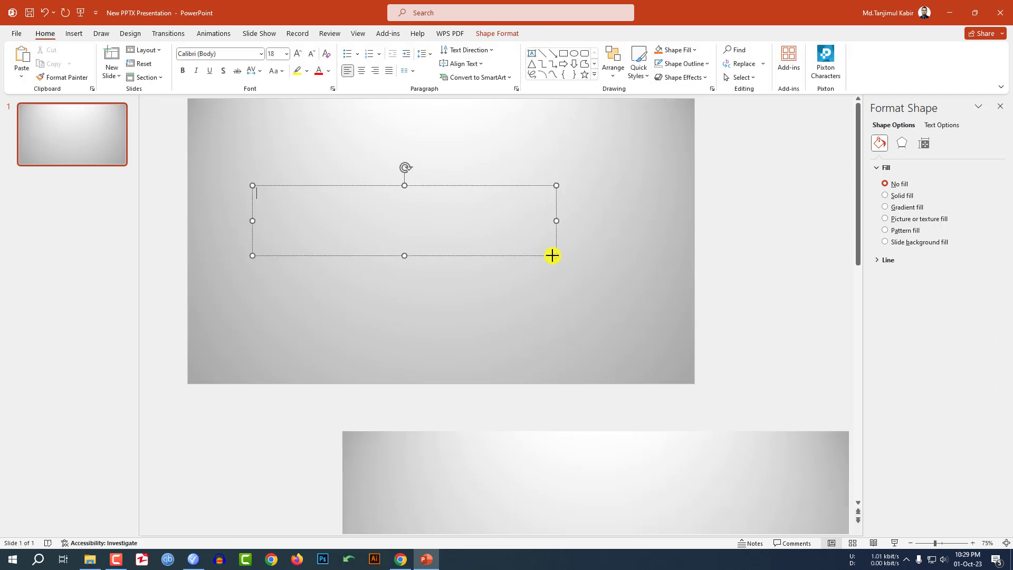
{"action": "type", "text": "WELCOME"}
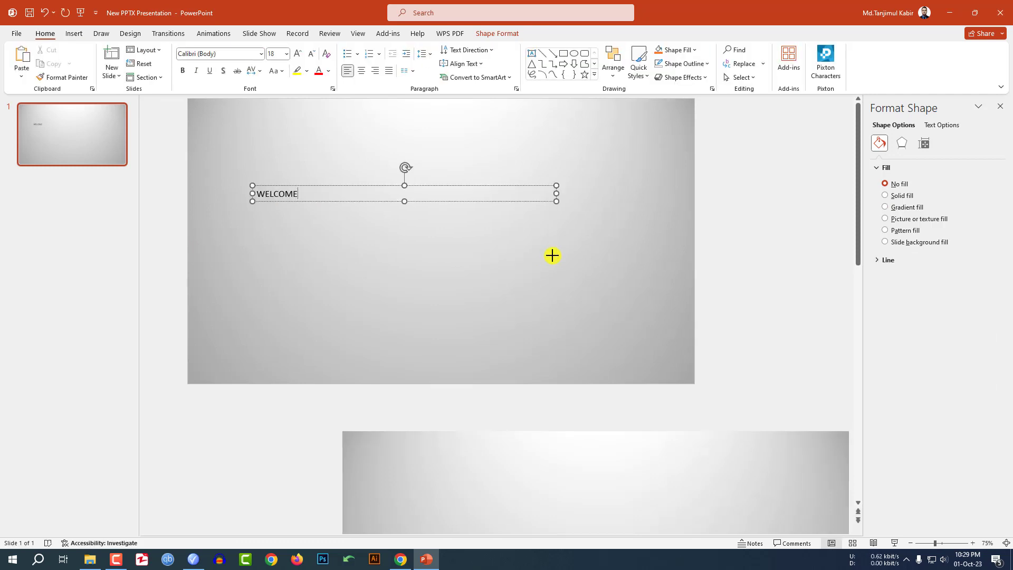
{"action": "key", "text": "ctrl+a"}
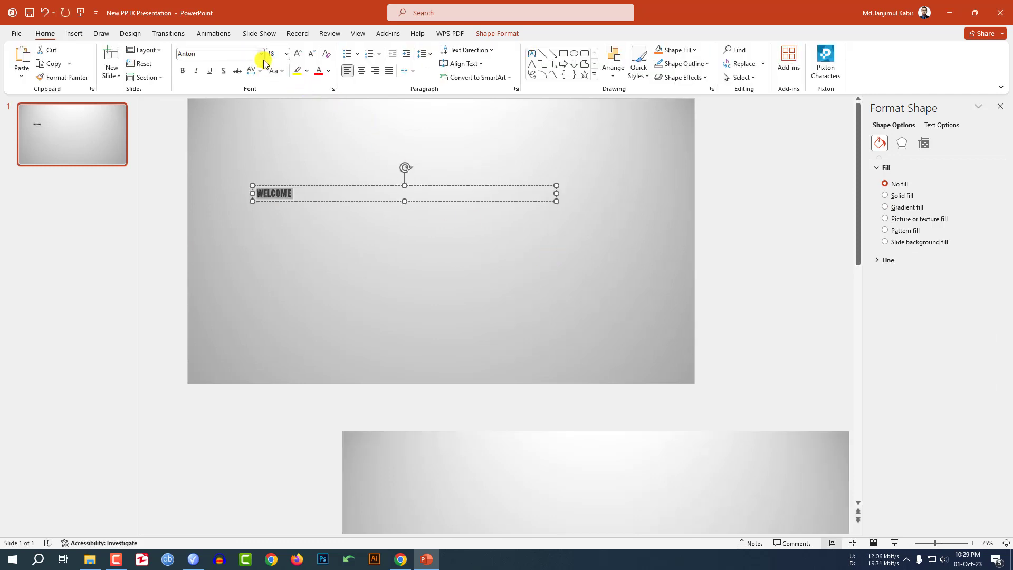
{"action": "left_click", "coordinate": [286, 54]}
{"action": "left_click", "coordinate": [276, 346]}
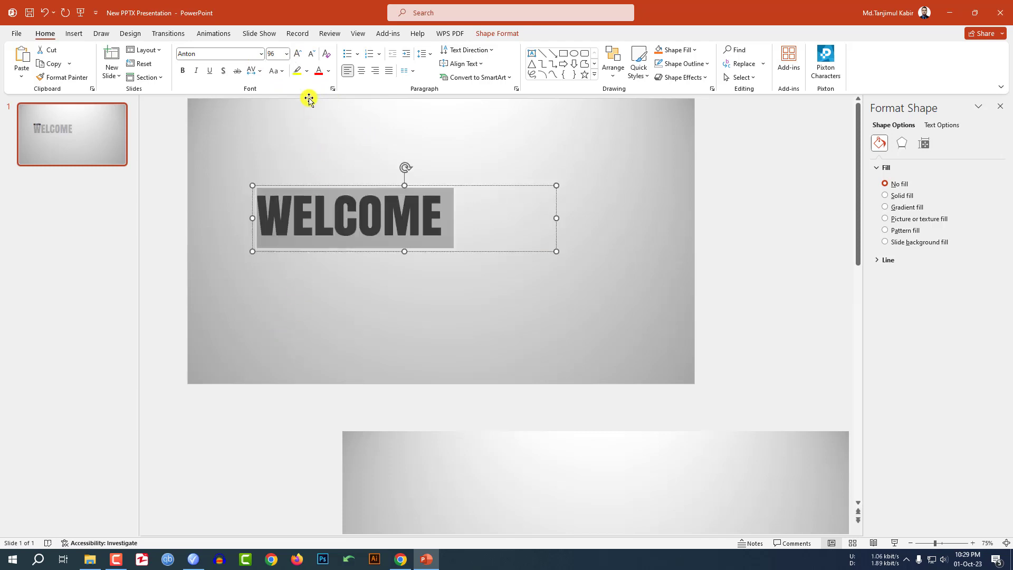
{"action": "left_click", "coordinate": [275, 54]}
{"action": "type", "text": "199"}
{"action": "key", "text": "Return"}
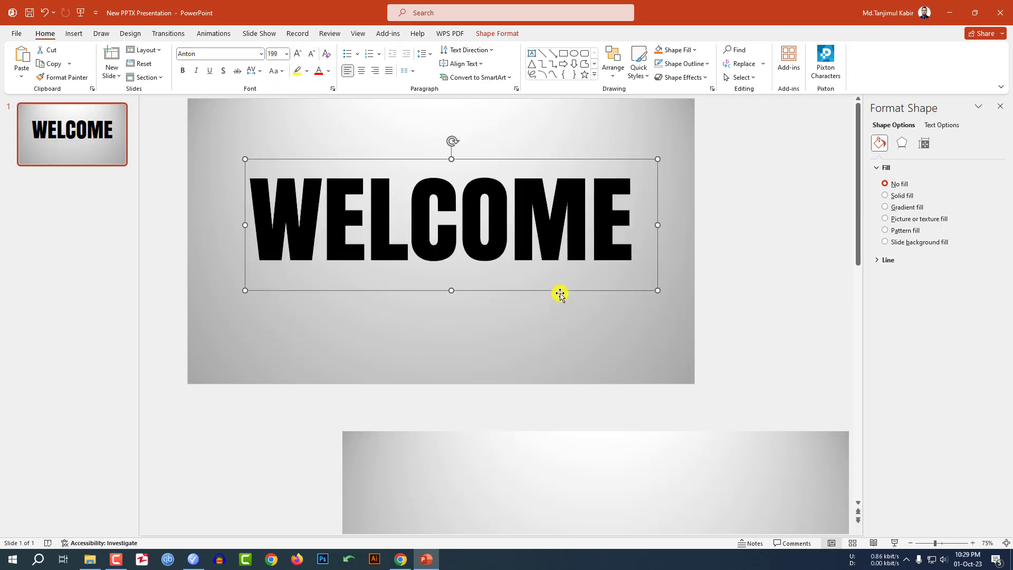
{"action": "left_click", "coordinate": [631, 141]}
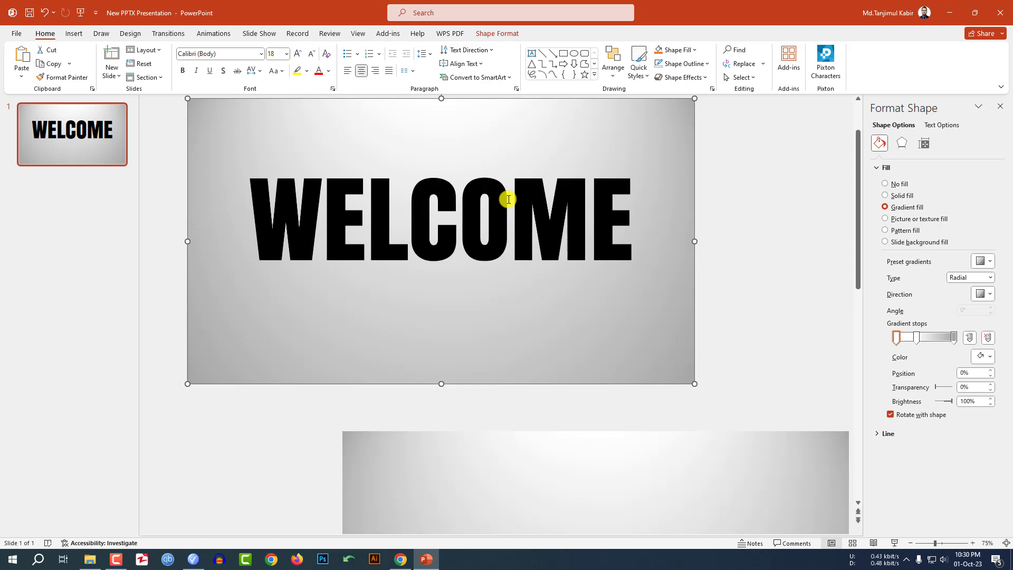
- Subtract the WELCOME text from the gradient rectangle using Merge Shapes > Subtract
{"action": "left_click", "coordinate": [472, 203]}
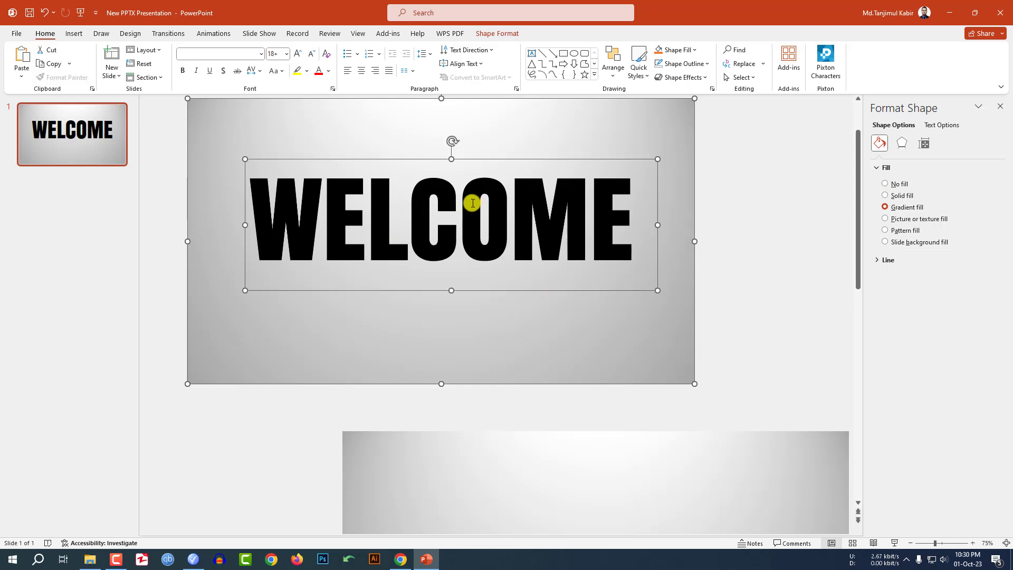
{"action": "left_click", "coordinate": [495, 33]}
{"action": "left_click", "coordinate": [118, 77]}
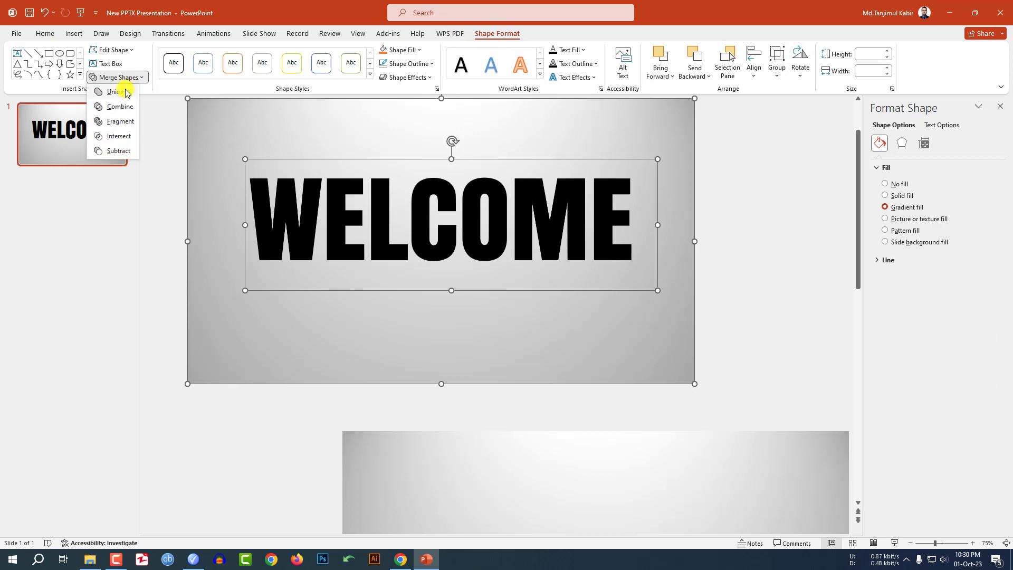
{"action": "left_click", "coordinate": [117, 149]}
{"action": "left_click", "coordinate": [141, 242]}
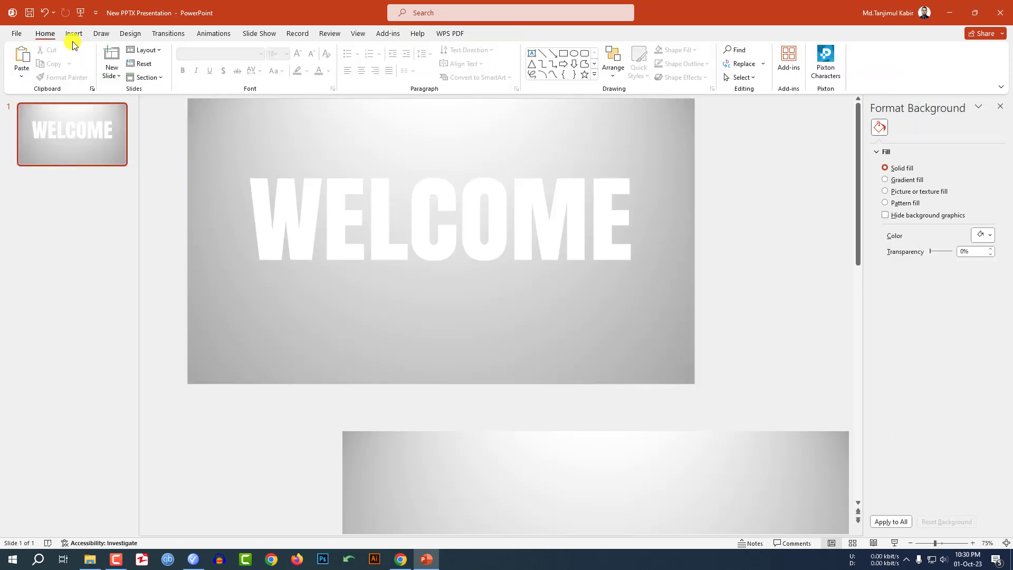
{"action": "left_click", "coordinate": [74, 33]}
- Draw a subtitle text box just below WELCOME and set its font to Agency FB
{"action": "left_click", "coordinate": [179, 74]}
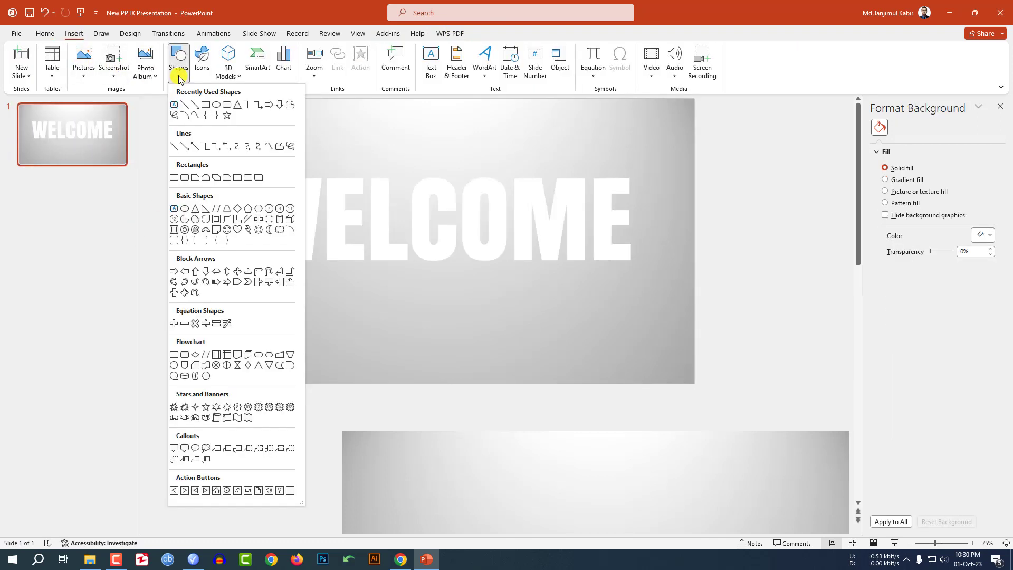
{"action": "left_click", "coordinate": [174, 105]}
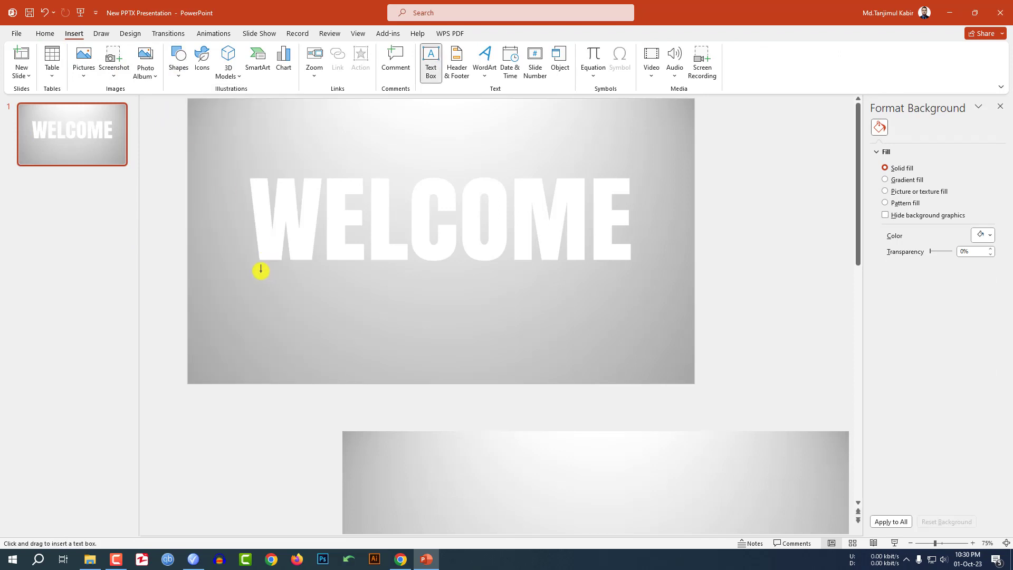
{"action": "left_click_drag", "start_coordinate": [261, 271], "coordinate": [633, 279]}
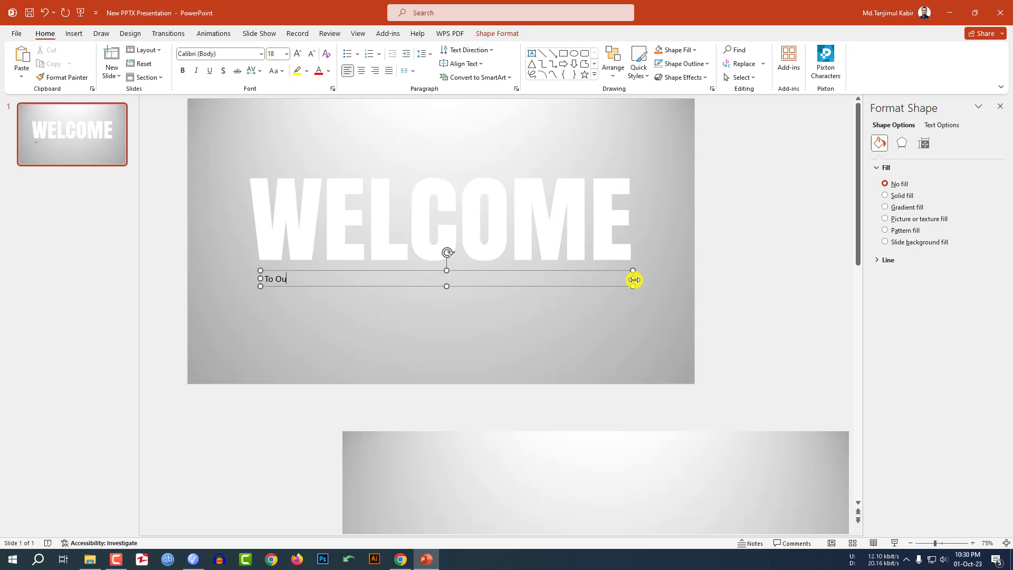
{"action": "key", "text": "ctrl+a"}
{"action": "left_click", "coordinate": [238, 54]}
{"action": "type", "text": "Anton"}
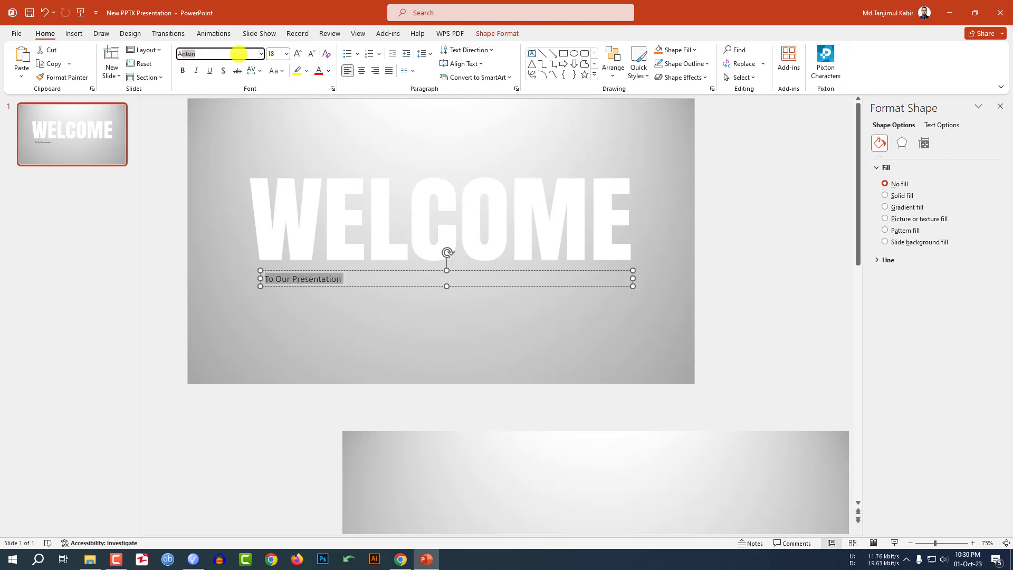
{"action": "key", "text": "Return"}
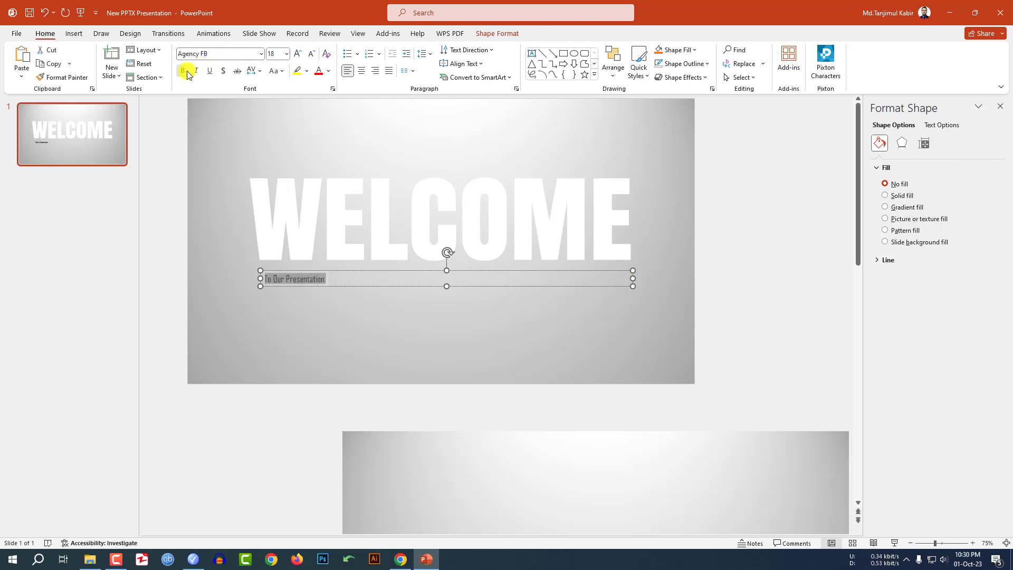
- Make the subtitle bold, three sizes larger, and white
{"action": "left_click", "coordinate": [186, 72]}
{"action": "left_click", "coordinate": [296, 57]}
{"action": "left_click", "coordinate": [296, 57]}
{"action": "left_click", "coordinate": [296, 57]}
{"action": "left_click", "coordinate": [296, 57]}
{"action": "left_click", "coordinate": [296, 57]}
{"action": "left_click", "coordinate": [296, 57]}
{"action": "left_click", "coordinate": [296, 57]}
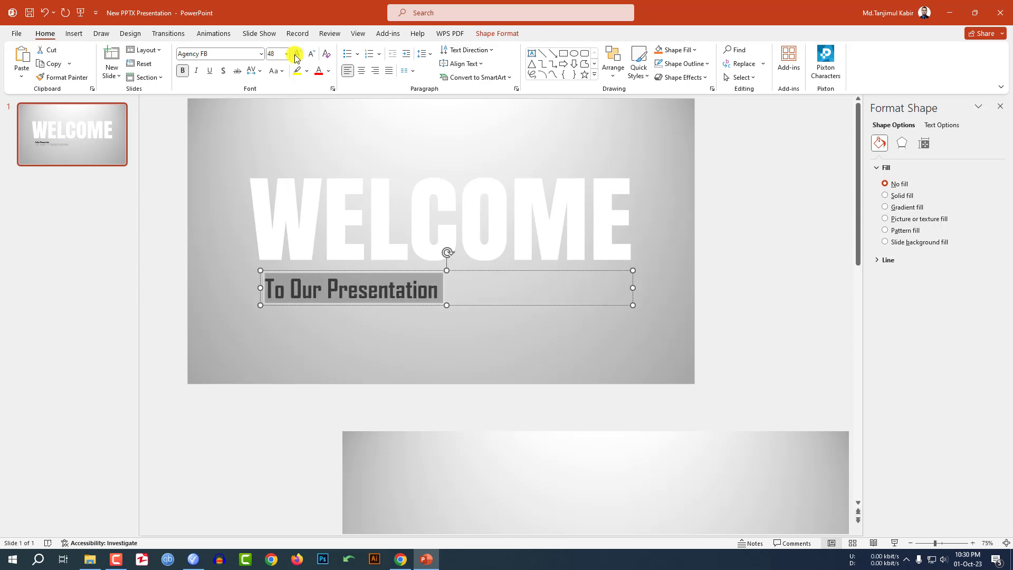
{"action": "left_click", "coordinate": [328, 70]}
{"action": "left_click", "coordinate": [318, 100]}
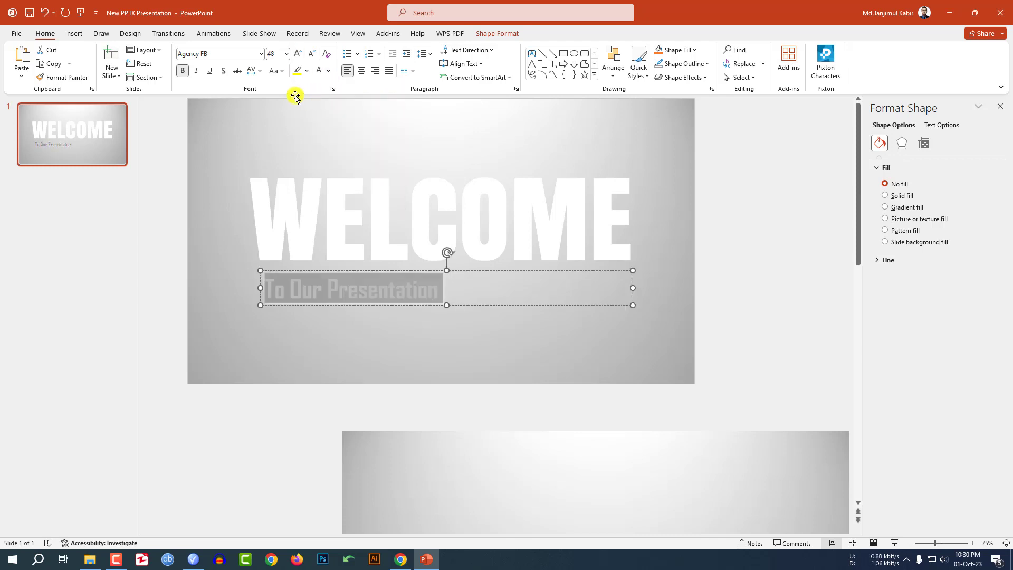
- Widen the subtitle's character spacing, set it to 54 pt, and stretch its box to one line
{"action": "left_click", "coordinate": [260, 70]}
{"action": "left_click", "coordinate": [269, 157]}
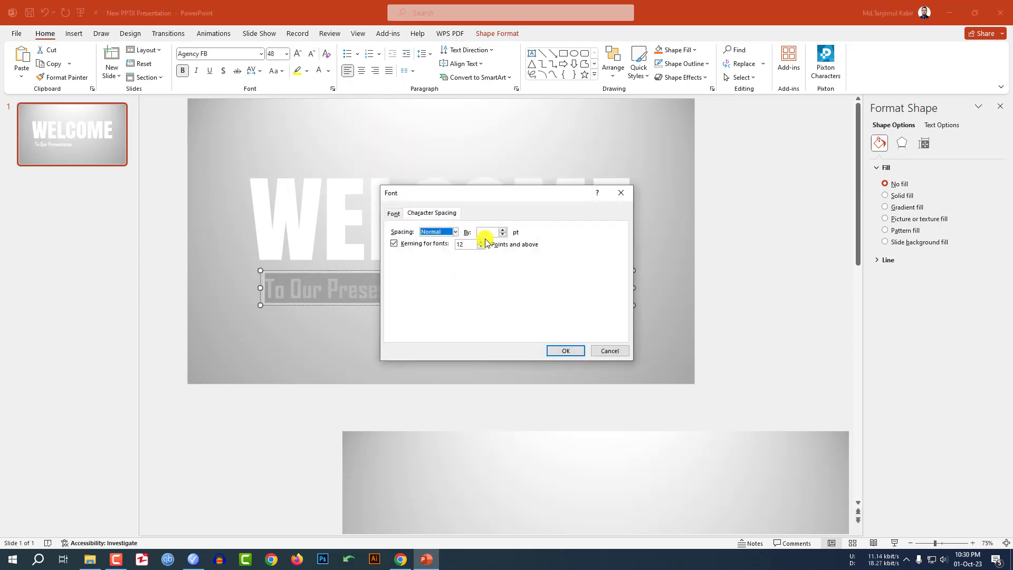
{"action": "left_click", "coordinate": [566, 350]}
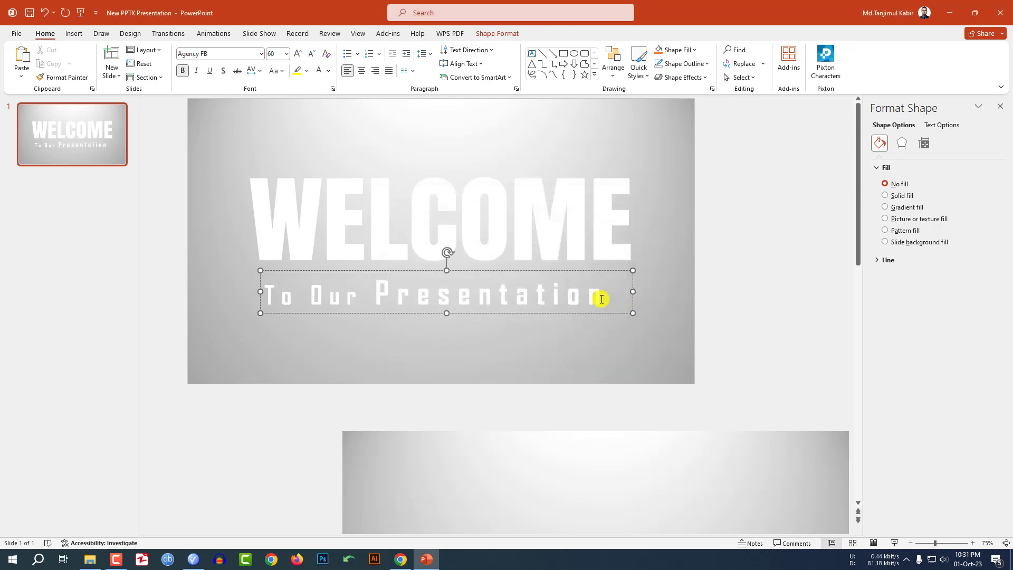
{"action": "left_click", "coordinate": [294, 55]}
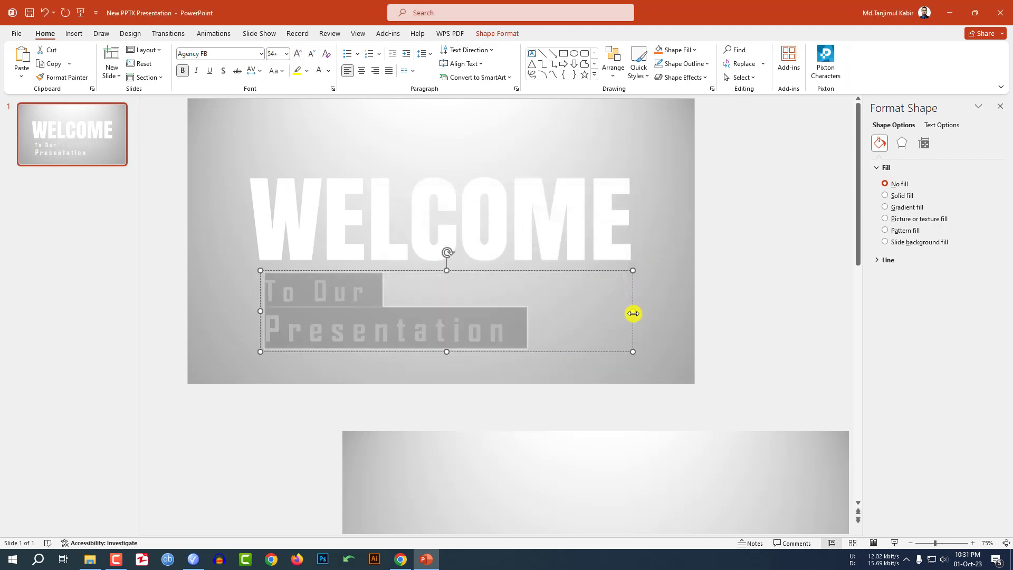
{"action": "left_click_drag", "start_coordinate": [633, 311], "coordinate": [660, 305]}
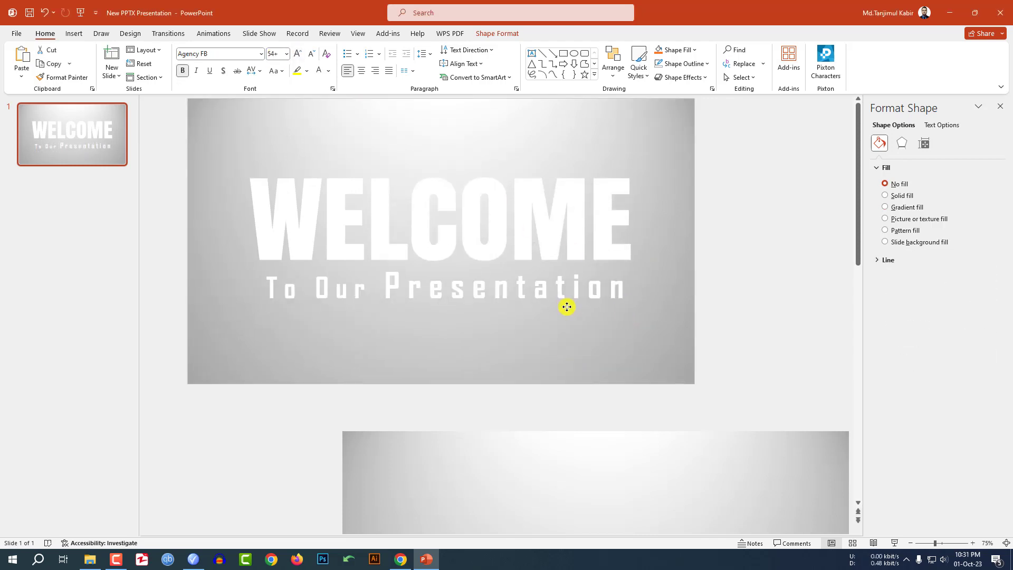
{"action": "left_click", "coordinate": [742, 271]}
- Undo the last change and insert the city-sunset picture from Saved Pictures
{"action": "left_click", "coordinate": [45, 12]}
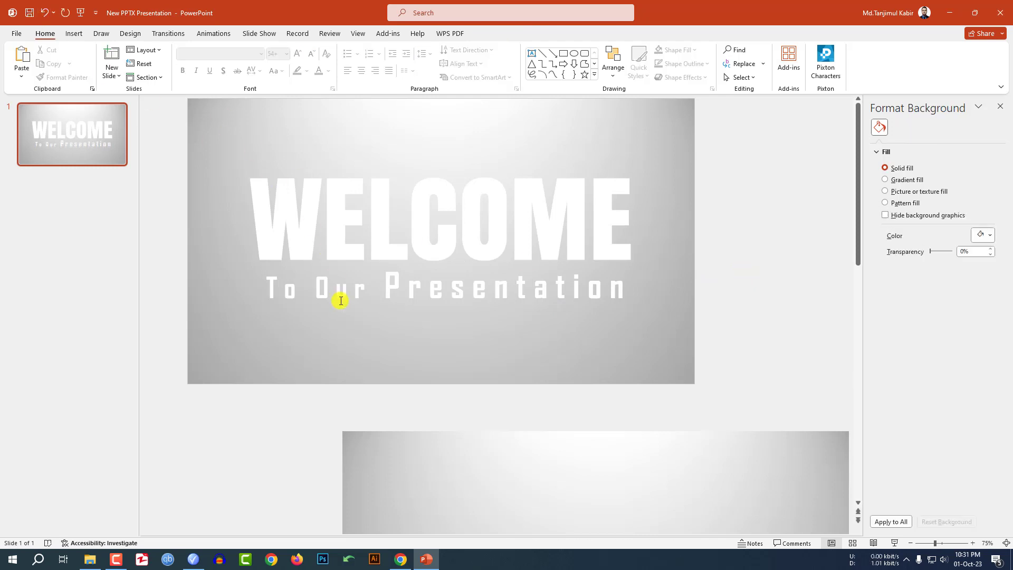
{"action": "left_click", "coordinate": [75, 34]}
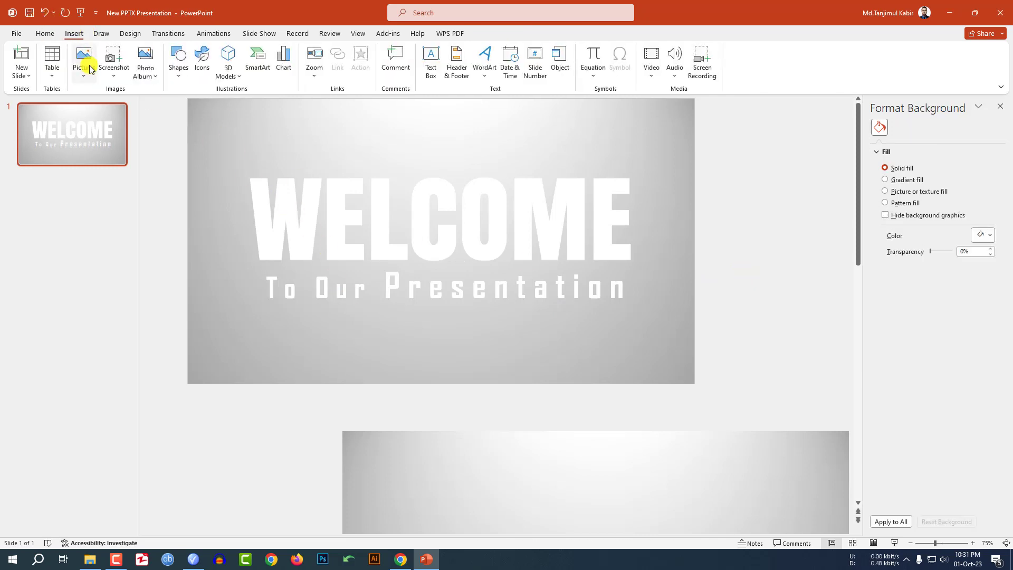
{"action": "left_click", "coordinate": [91, 70]}
{"action": "left_click", "coordinate": [101, 107]}
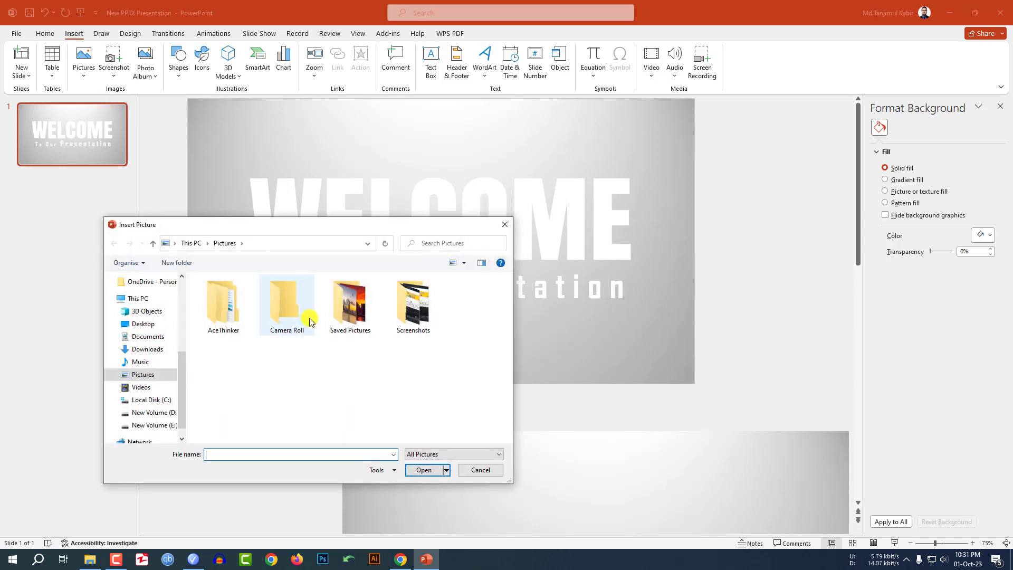
{"action": "double_click", "coordinate": [348, 307]}
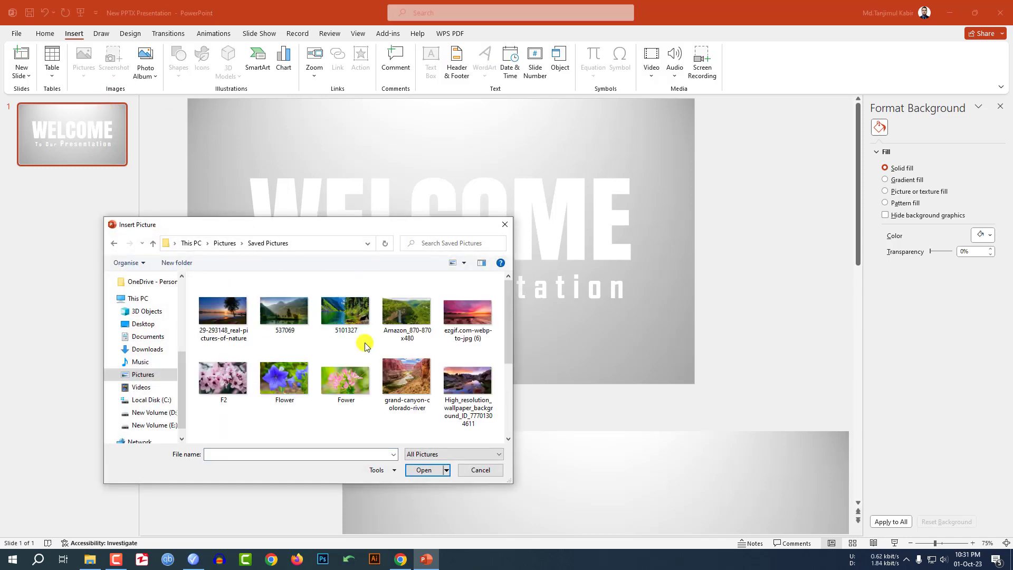
{"action": "scroll", "coordinate": [364, 346], "scroll_direction": "down", "scroll_amount": 1}
{"action": "left_click", "coordinate": [223, 400]}
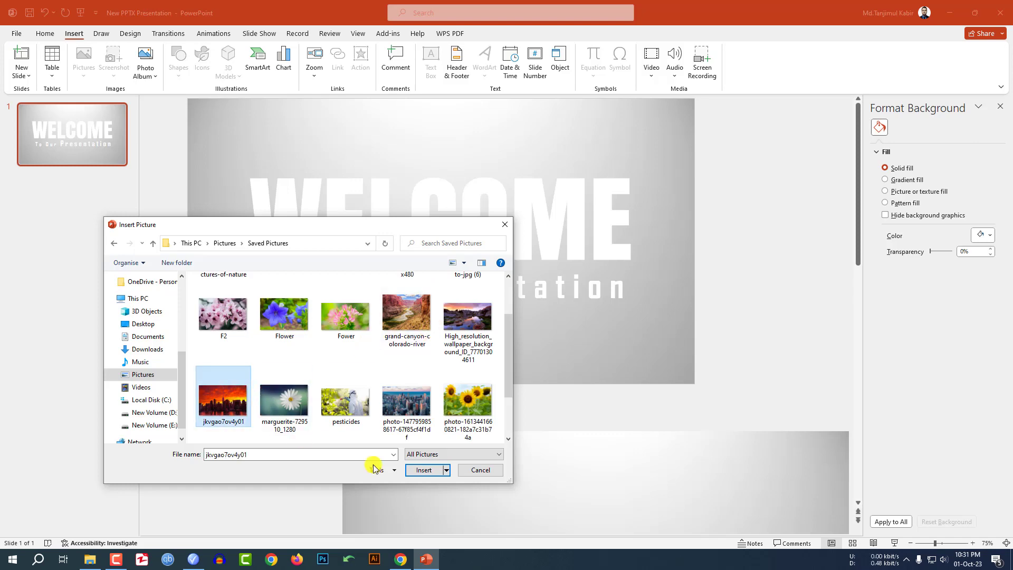
{"action": "left_click", "coordinate": [428, 469]}
- Send the photo to the back and park it just off the slide's right edge
{"action": "right_click", "coordinate": [565, 222]}
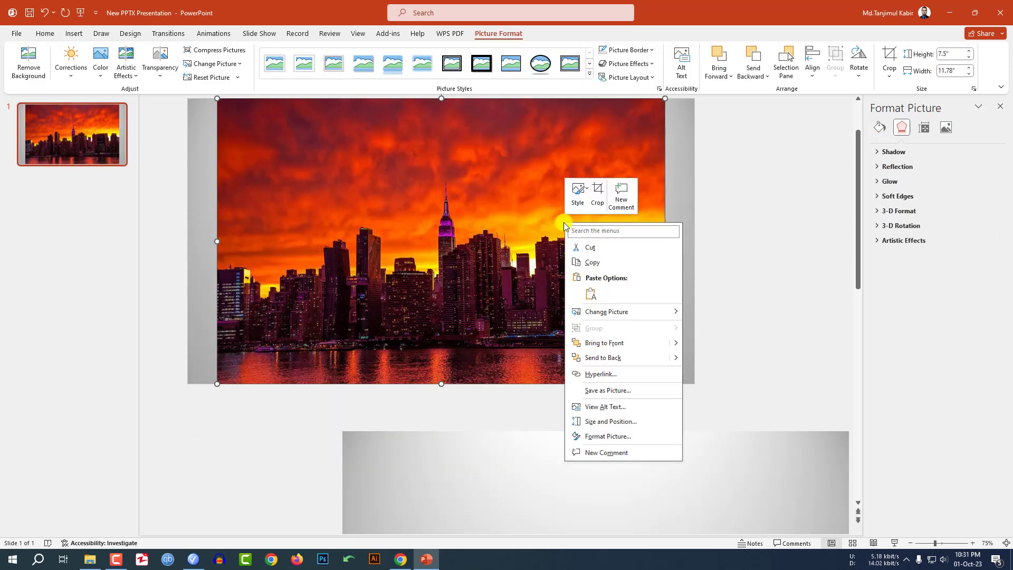
{"action": "left_click", "coordinate": [602, 357]}
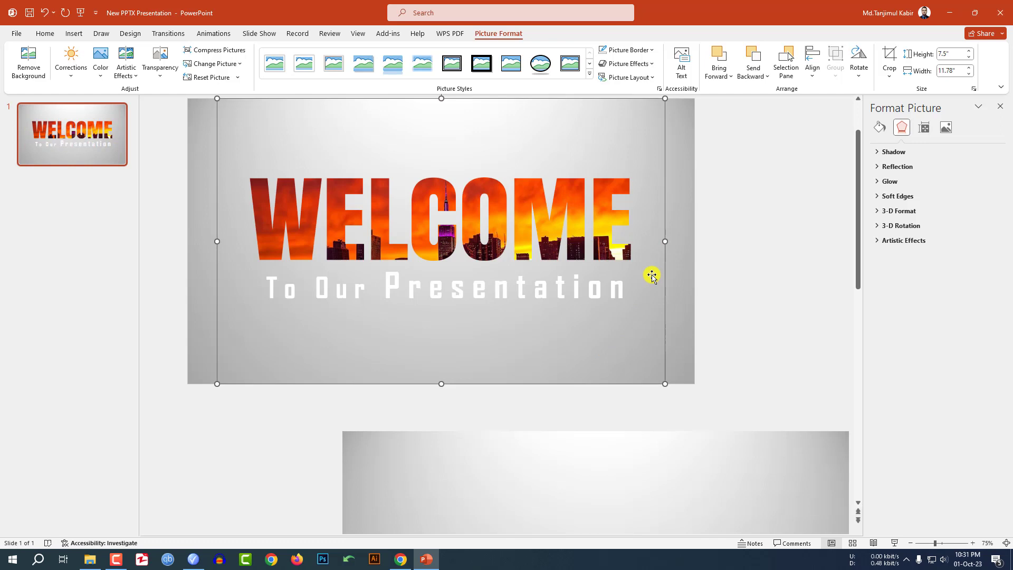
{"action": "left_click_drag", "start_coordinate": [650, 244], "coordinate": [723, 238]}
{"action": "scroll", "coordinate": [722, 235], "scroll_direction": "down", "scroll_amount": 4}
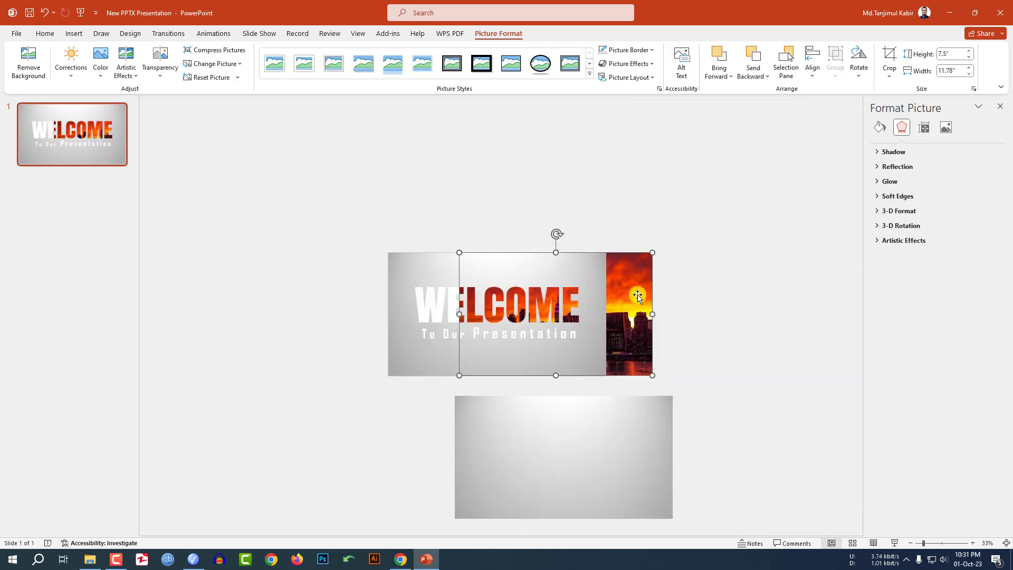
{"action": "left_click_drag", "start_coordinate": [640, 294], "coordinate": [790, 296]}
- Move the To Our Presentation subtitle off the slide to the left
{"action": "left_click", "coordinate": [459, 332]}
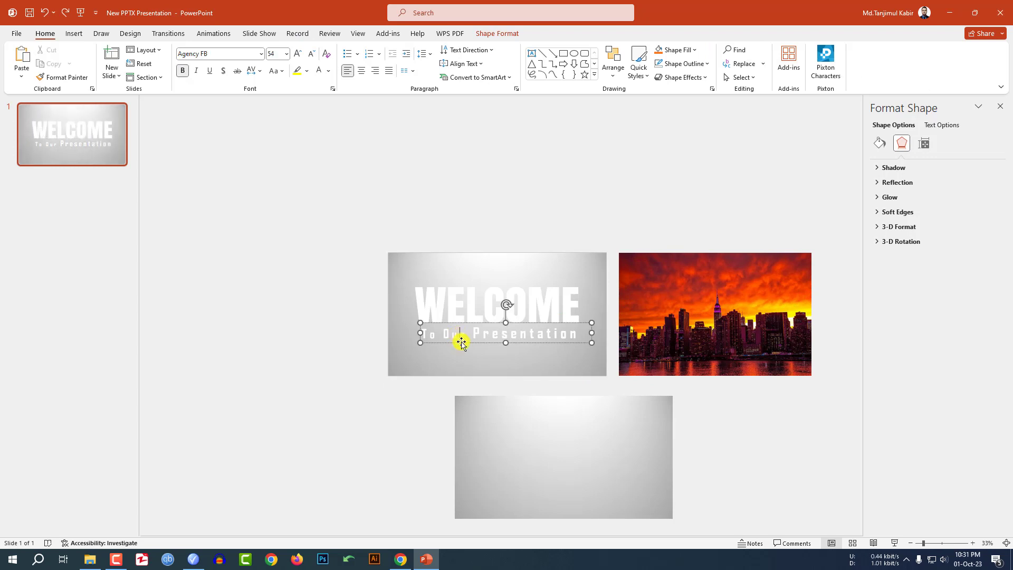
{"action": "left_click_drag", "start_coordinate": [461, 339], "coordinate": [251, 340]}
{"action": "left_click", "coordinate": [723, 277]}
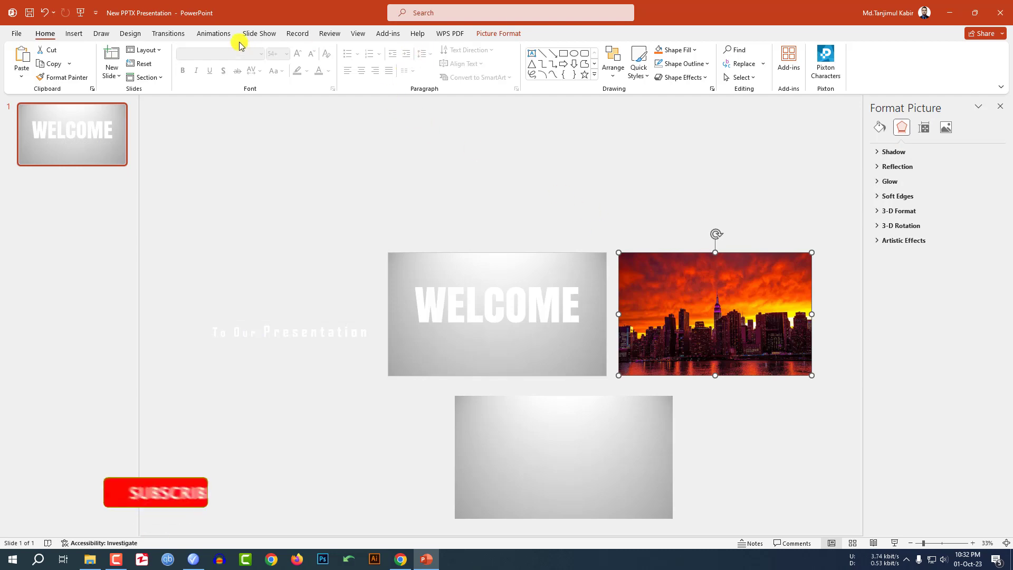
- Give the city photo a horizontal Lines motion path ending over the slide centre
{"action": "left_click", "coordinate": [216, 34]}
{"action": "left_click", "coordinate": [720, 62]}
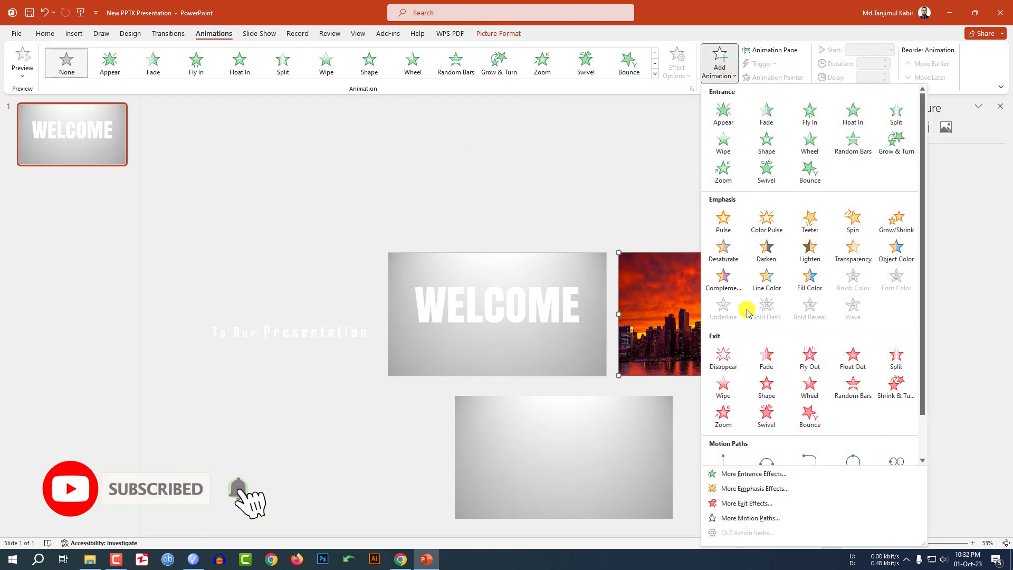
{"action": "scroll", "coordinate": [746, 311], "scroll_direction": "down", "scroll_amount": 2}
{"action": "left_click", "coordinate": [727, 420]}
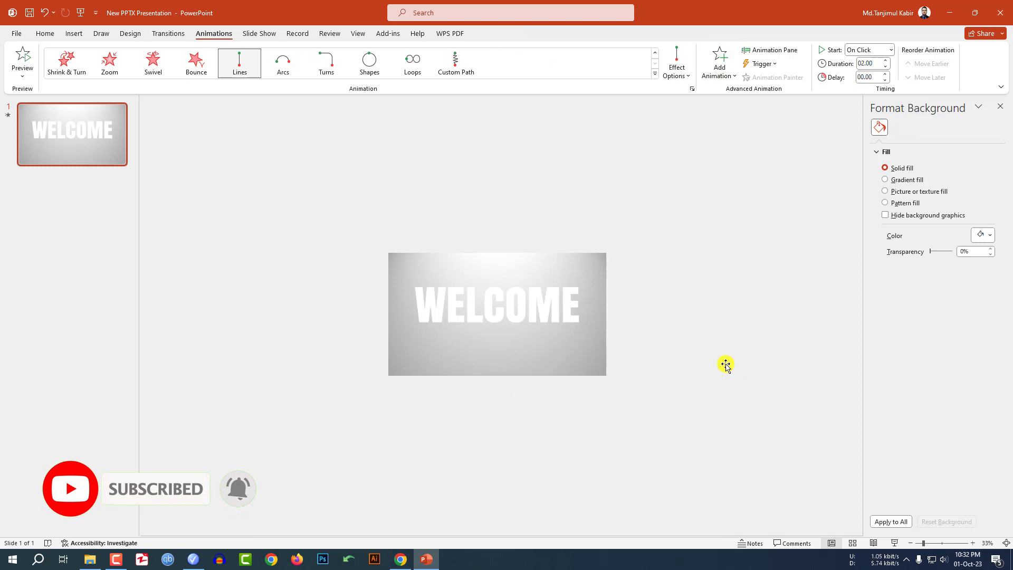
{"action": "left_click", "coordinate": [675, 68]}
{"action": "left_click", "coordinate": [687, 154]}
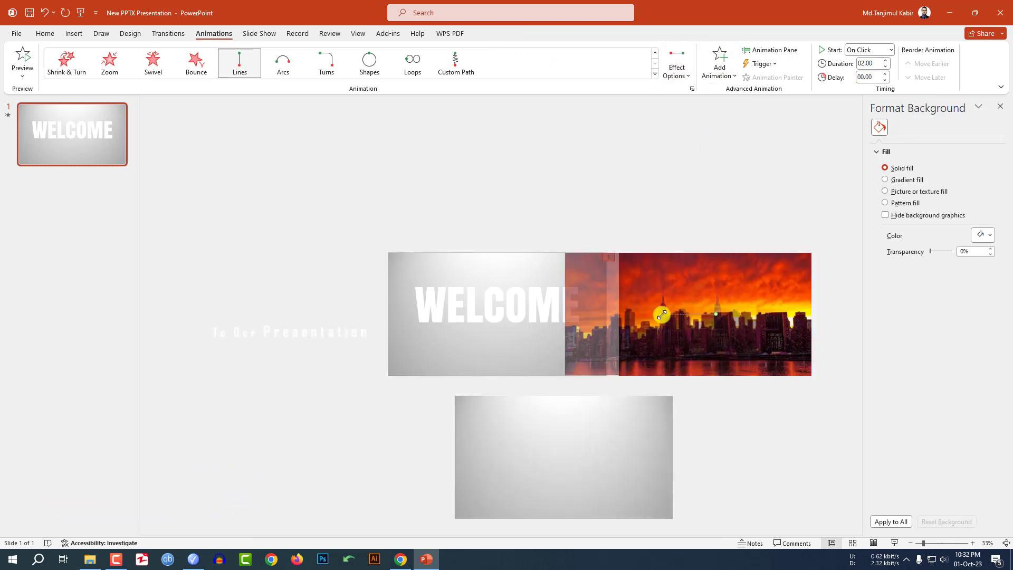
{"action": "left_click_drag", "start_coordinate": [654, 314], "coordinate": [498, 312]}
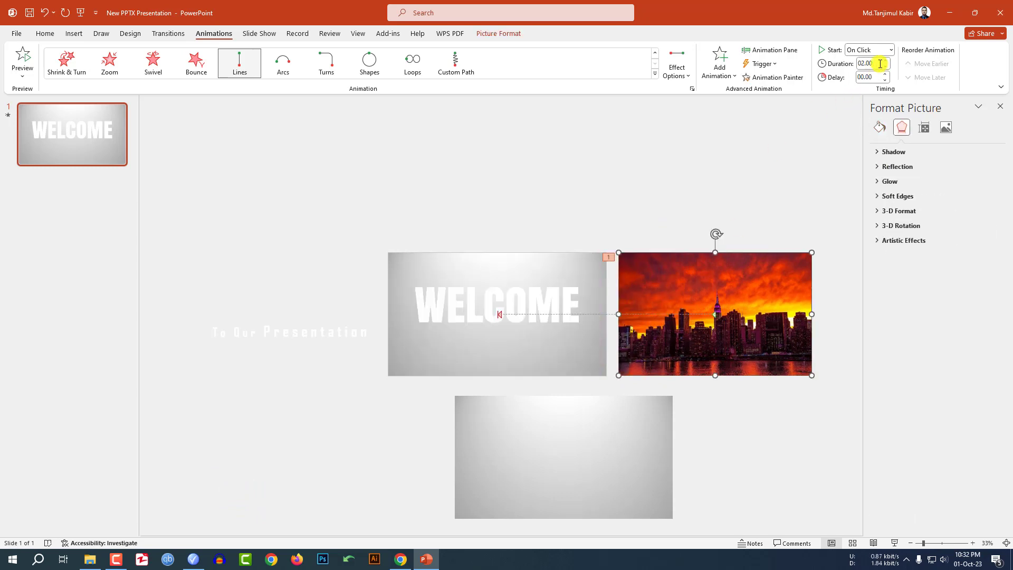
{"action": "left_click", "coordinate": [786, 168]}
- Give the subtitle a Lines motion path to the right, ending under WELCOME
{"action": "left_click", "coordinate": [357, 331]}
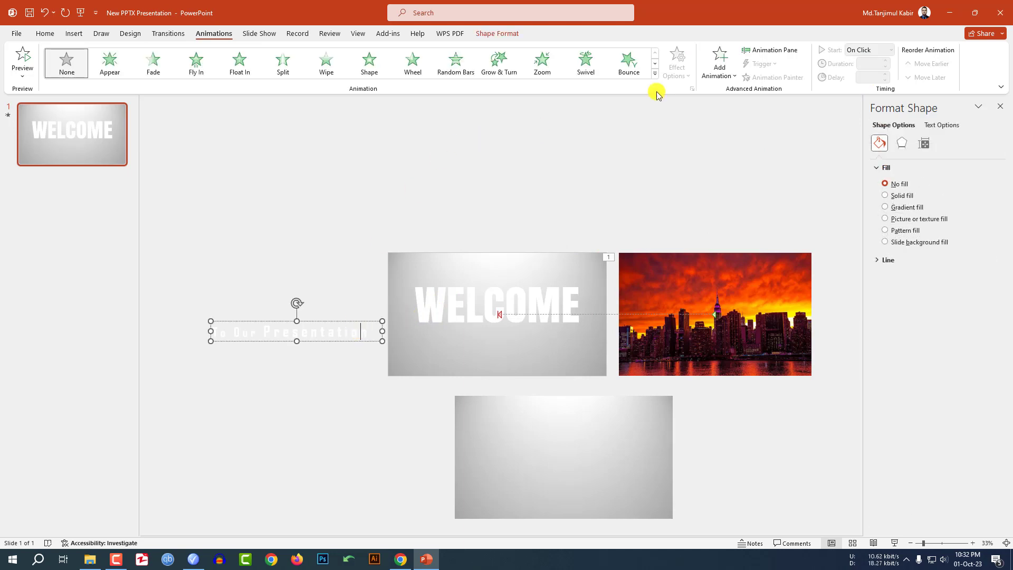
{"action": "left_click", "coordinate": [720, 66]}
{"action": "scroll", "coordinate": [761, 421], "scroll_direction": "down", "scroll_amount": 2}
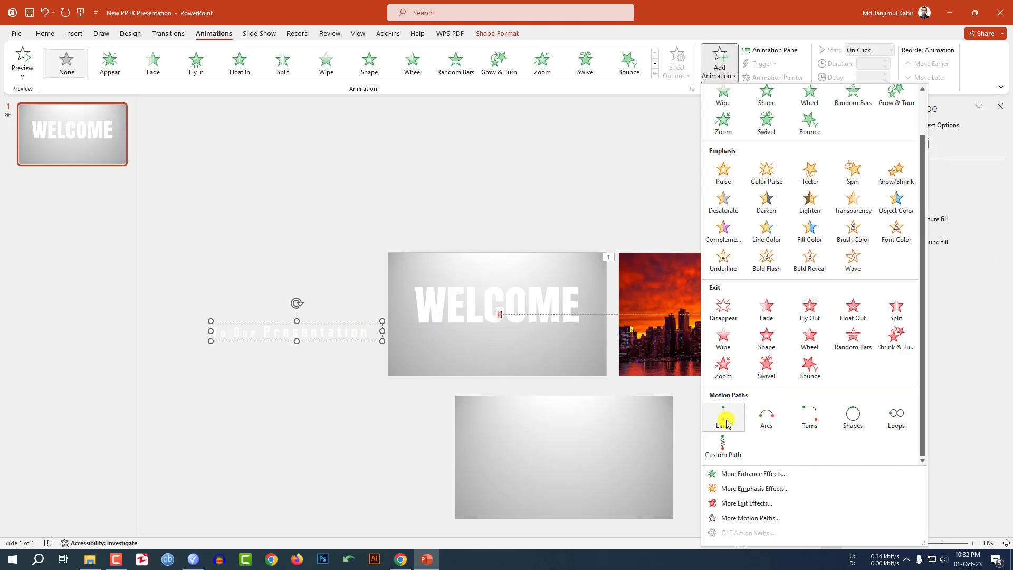
{"action": "left_click", "coordinate": [725, 421]}
{"action": "left_click", "coordinate": [682, 77]}
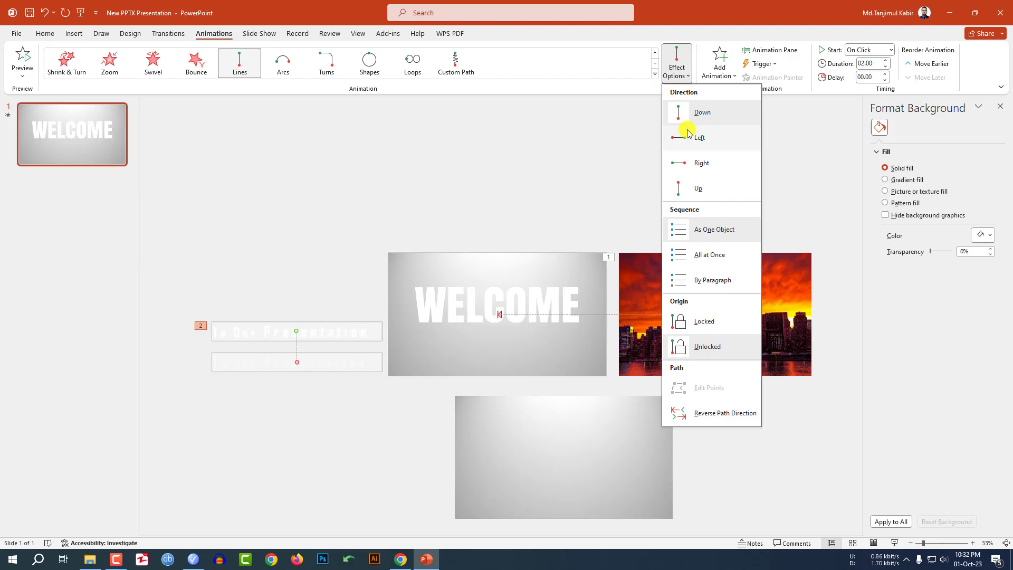
{"action": "left_click", "coordinate": [704, 160]}
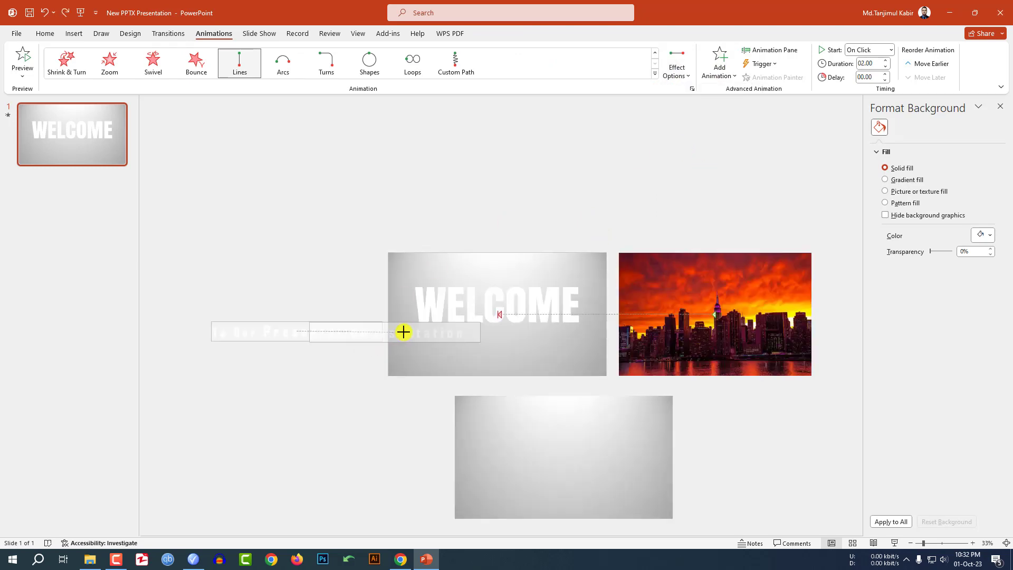
{"action": "left_click_drag", "start_coordinate": [402, 332], "coordinate": [493, 333]}
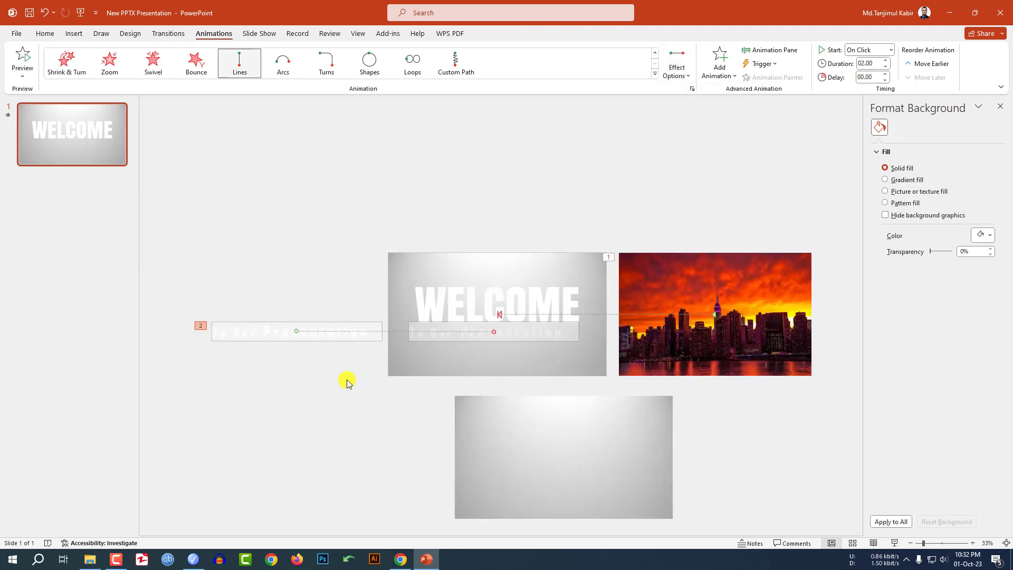
- Set the subtitle animation to 6 s duration, 0.5 s delay, starting With Previous
{"action": "left_click", "coordinate": [339, 331]}
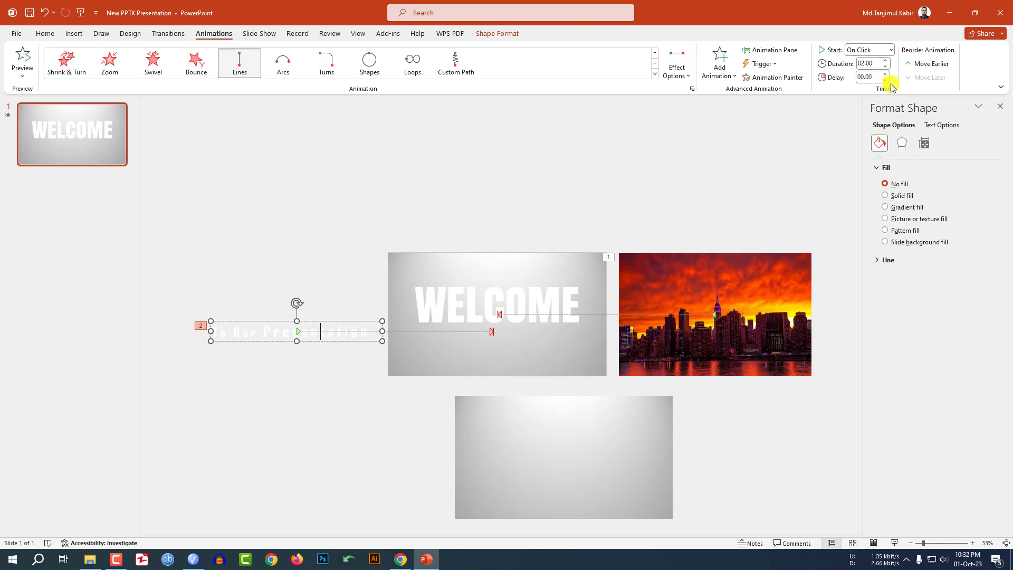
{"action": "type", "text": "6"}
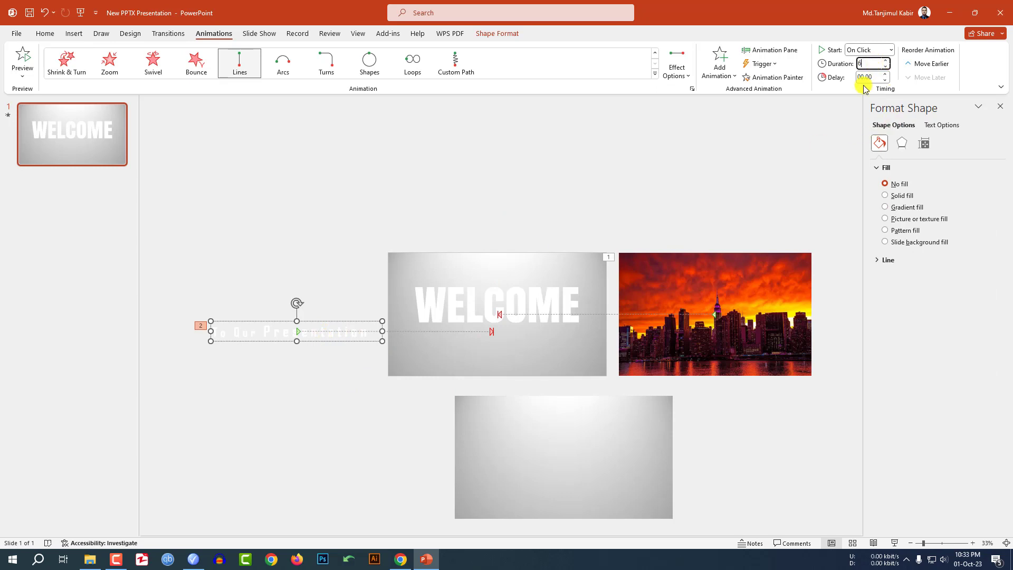
{"action": "left_click", "coordinate": [865, 77]}
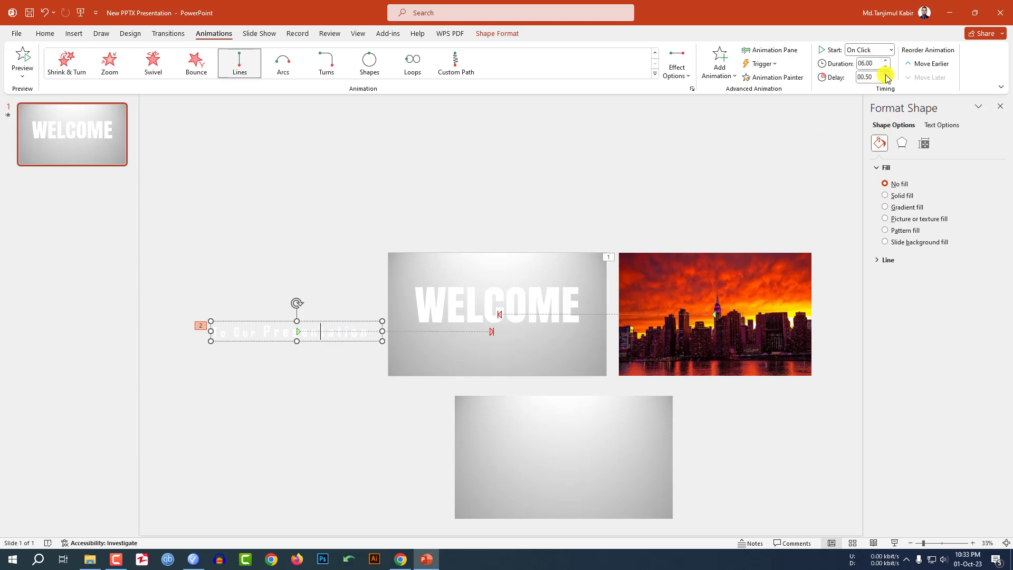
{"action": "left_click", "coordinate": [891, 49]}
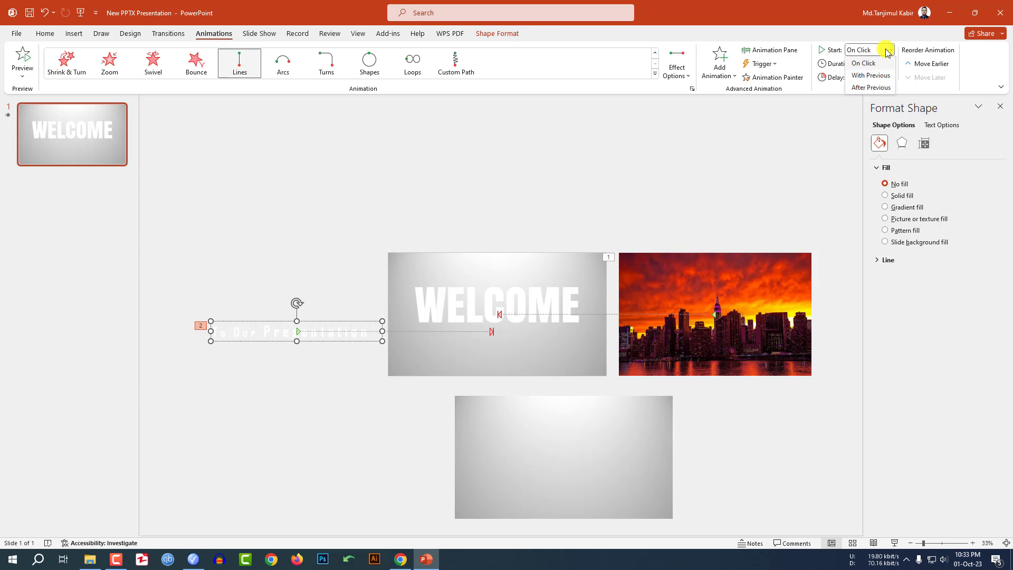
{"action": "left_click", "coordinate": [874, 75]}
- Drag the spare gradient rectangle up so it sits exactly over the slide
{"action": "left_click", "coordinate": [574, 461]}
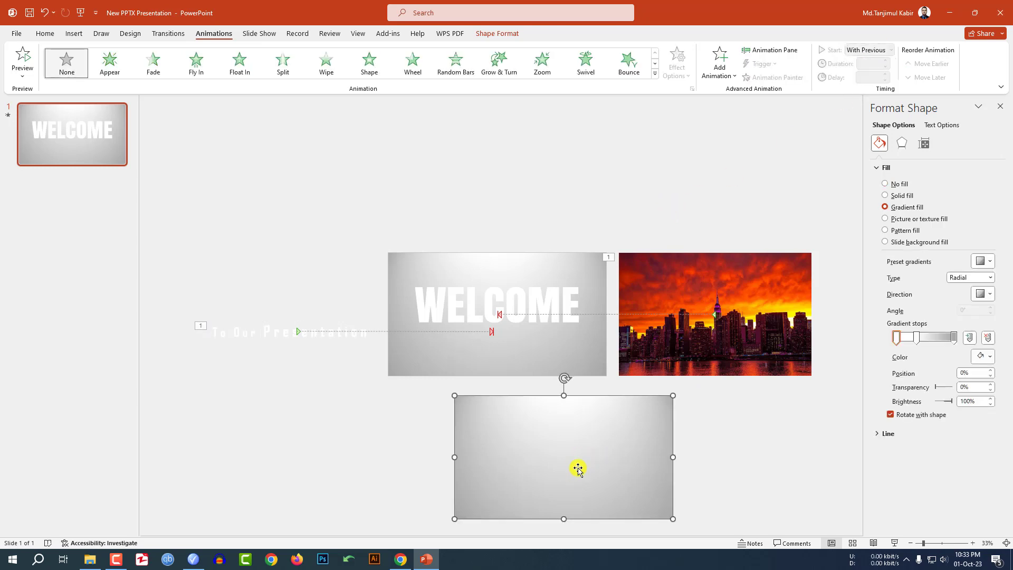
{"action": "left_click_drag", "start_coordinate": [574, 461], "coordinate": [509, 322]}
{"action": "right_click", "coordinate": [540, 301]}
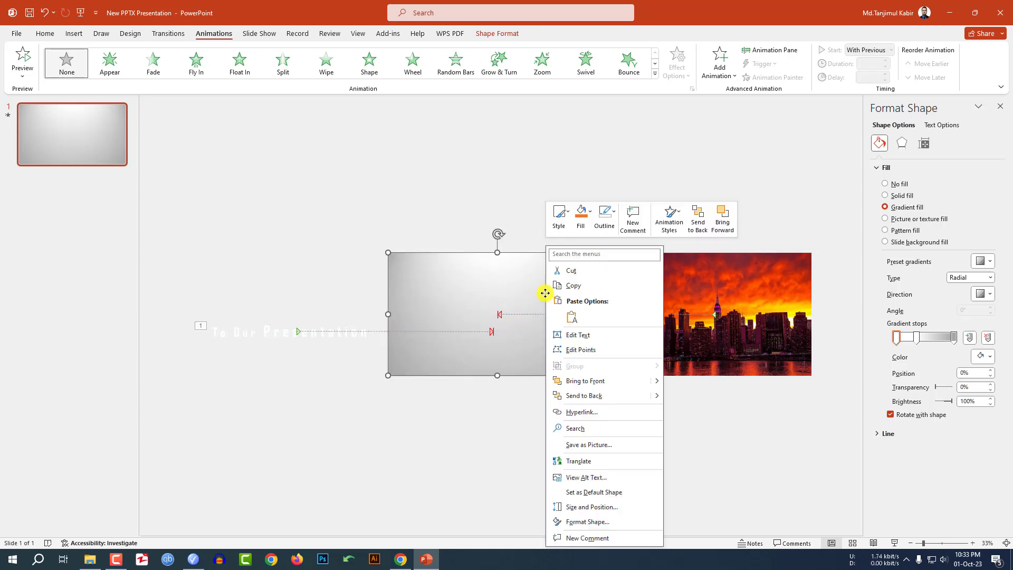
{"action": "left_click", "coordinate": [580, 399]}
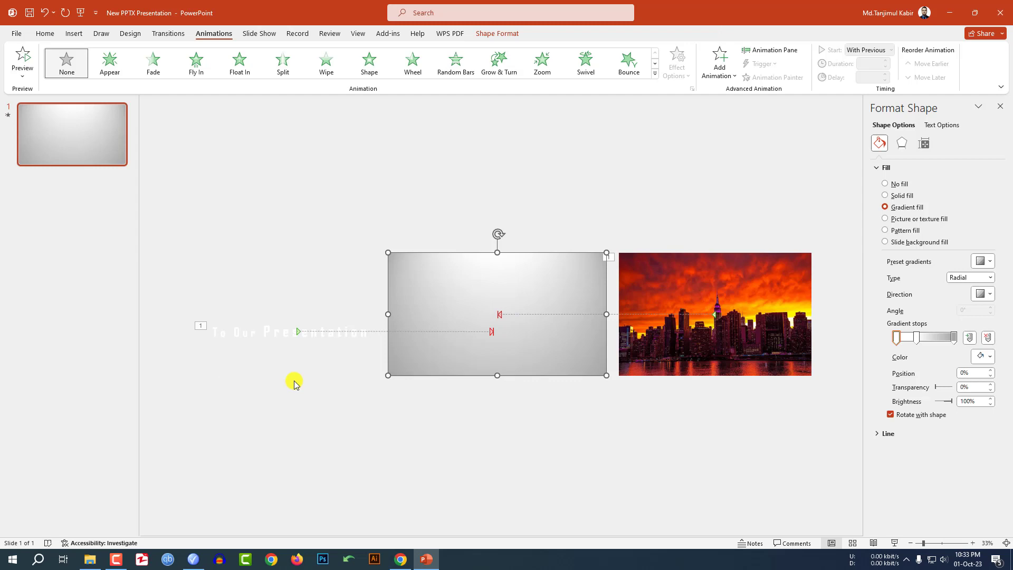
{"action": "left_click", "coordinate": [492, 332]}
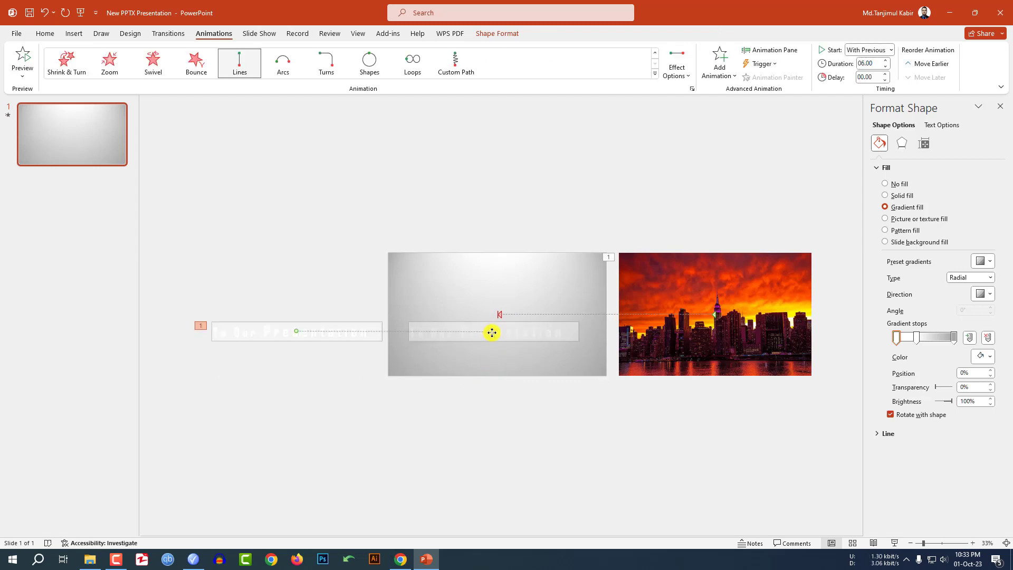
{"action": "left_click", "coordinate": [629, 411]}
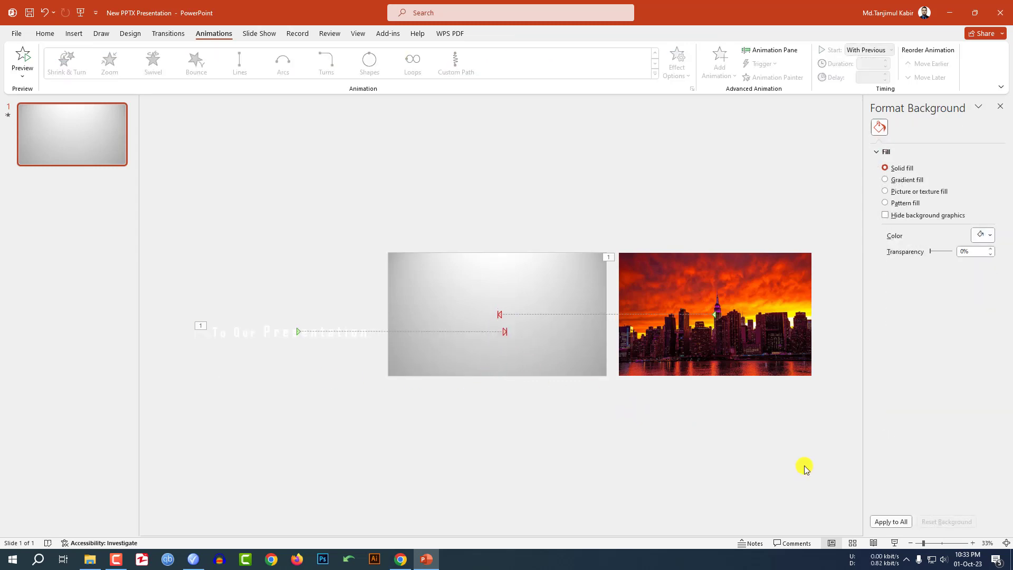